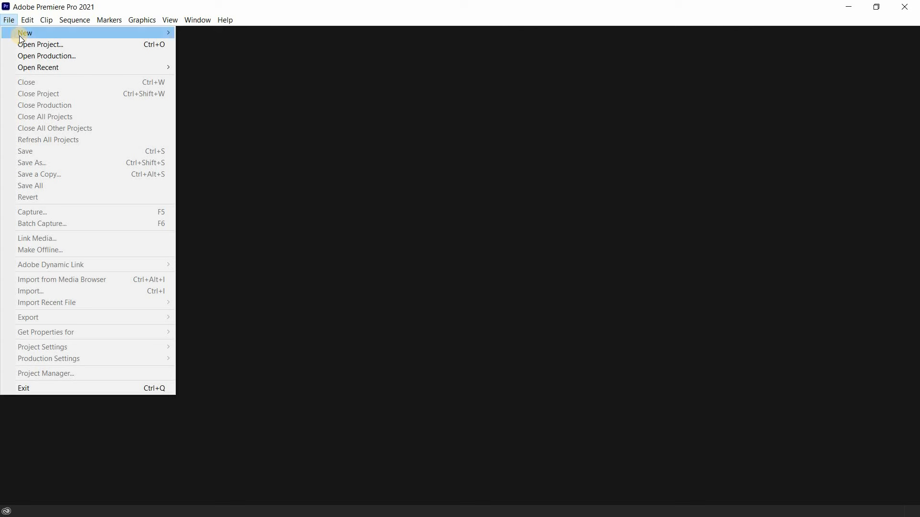
# Create a new project named "Class - 7" with the default location and settings.
pyautogui.moveTo(22, 33)
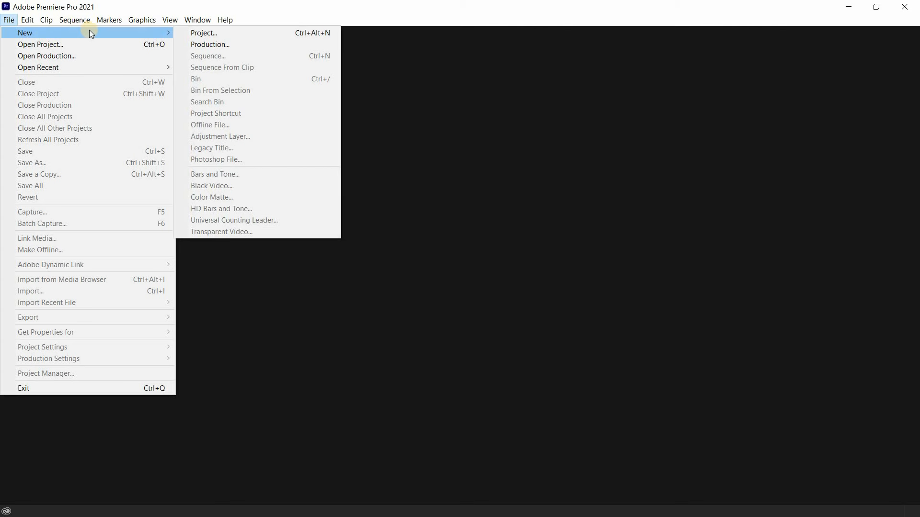
pyautogui.click(209, 34)
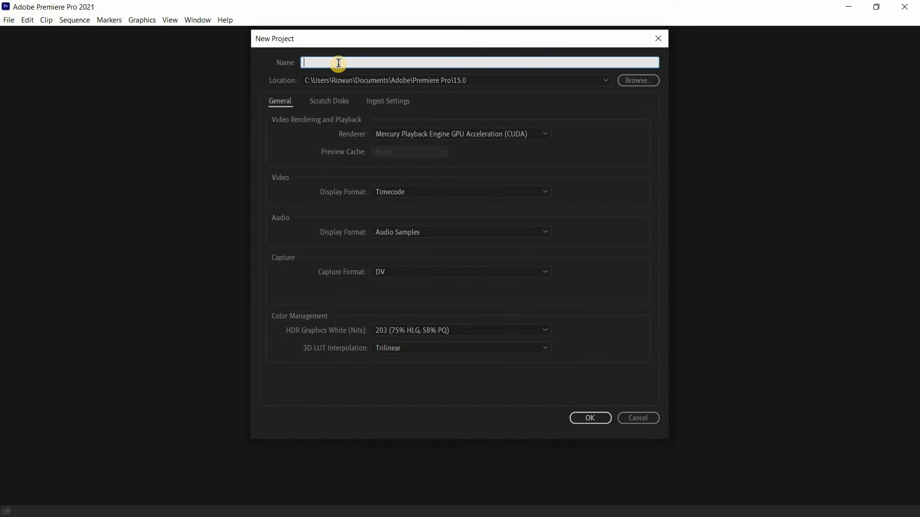
pyautogui.write('Class - 7')
pyautogui.click(587, 416)
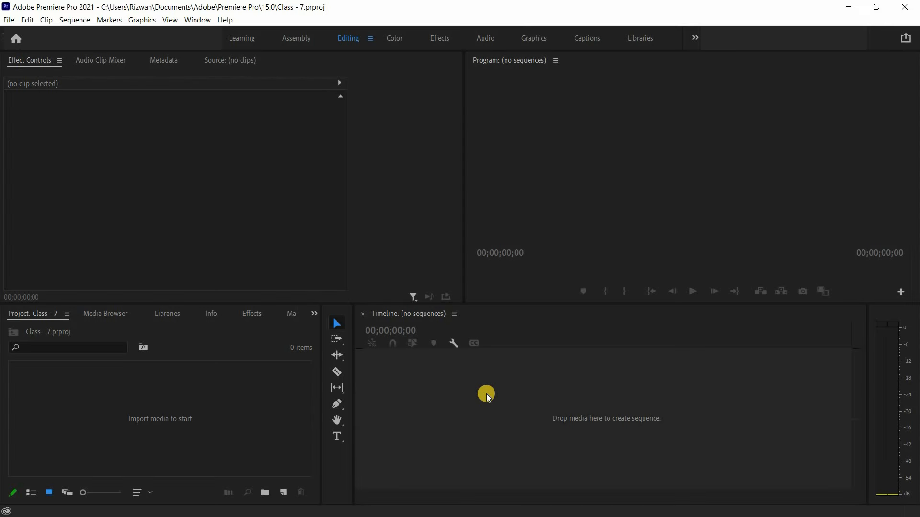
# Import honor-and-sword-main-11222.mp3 and World - 1992.mp4 from the Downloads folder into the project.
pyautogui.click(162, 405)
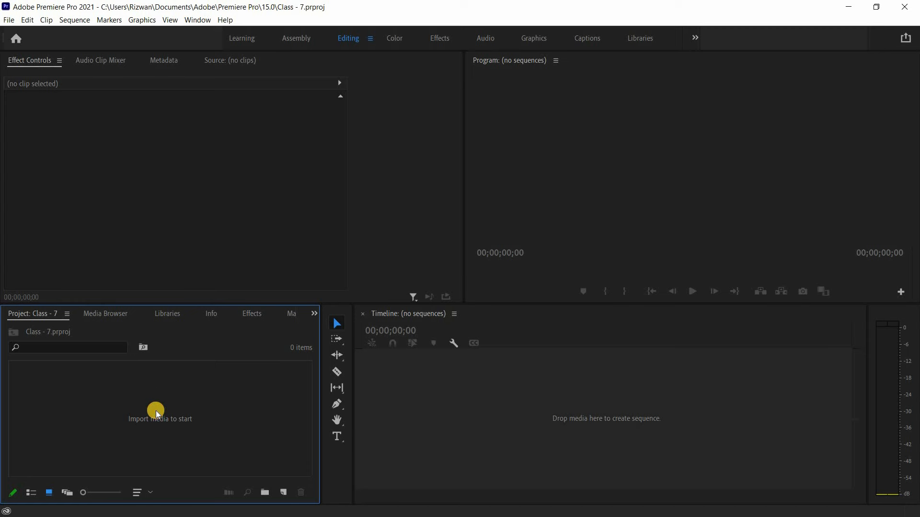
pyautogui.doubleClick(156, 410)
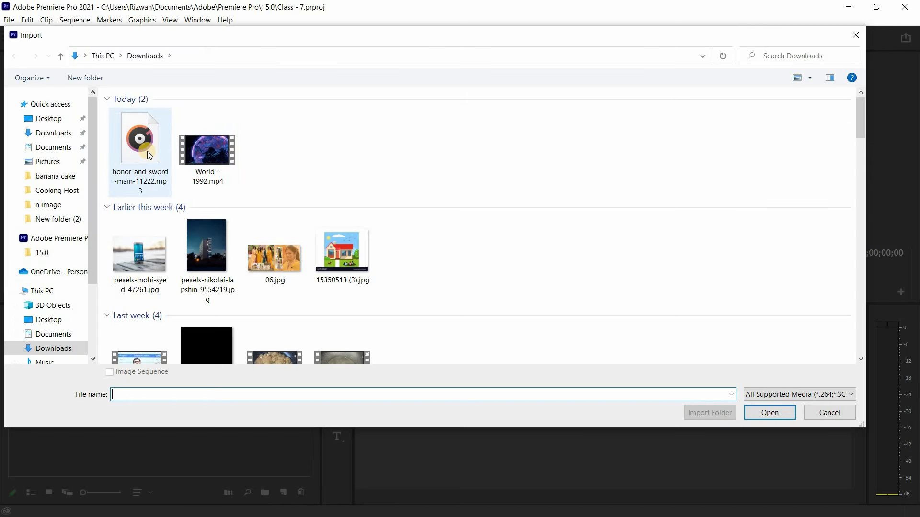
pyautogui.keyDown('shift'); pyautogui.click(225, 166); pyautogui.keyUp('shift')
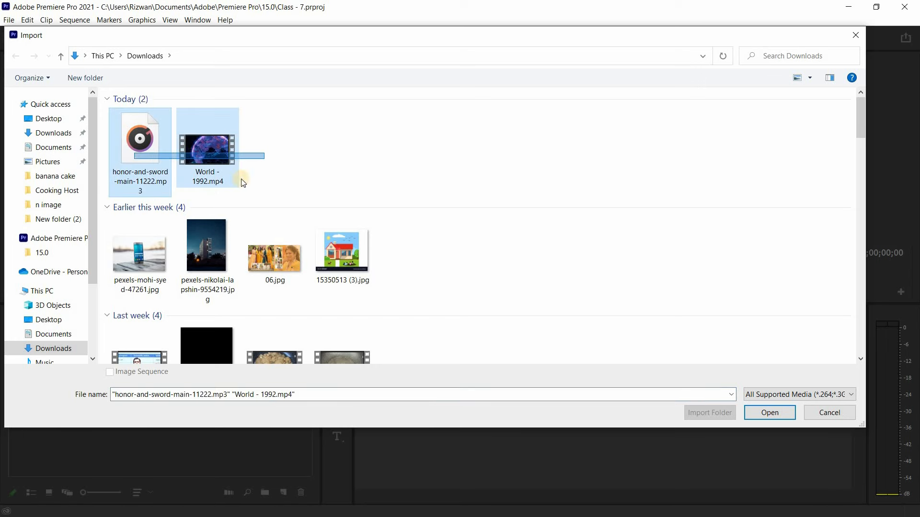
pyautogui.click(768, 419)
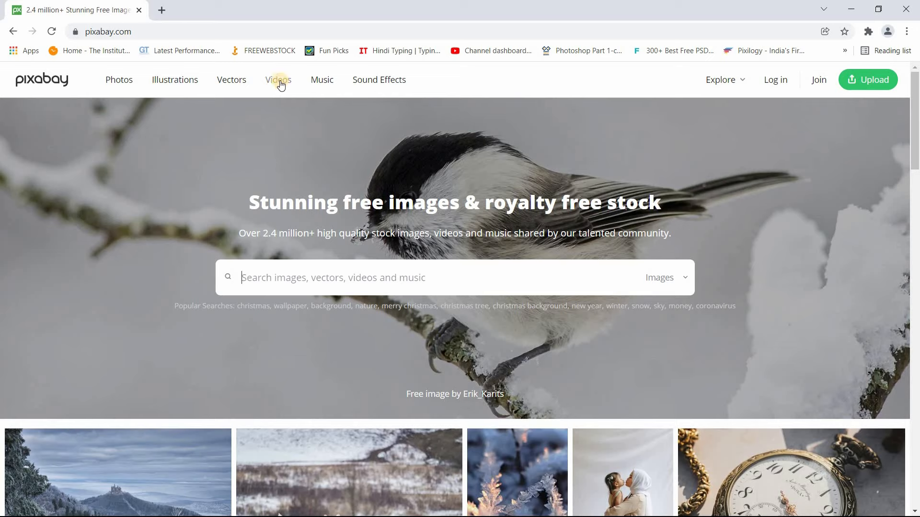
# View the royalty-free music section of the Pixabay website in the browser and return to Premiere Pro.
pyautogui.click(322, 83)
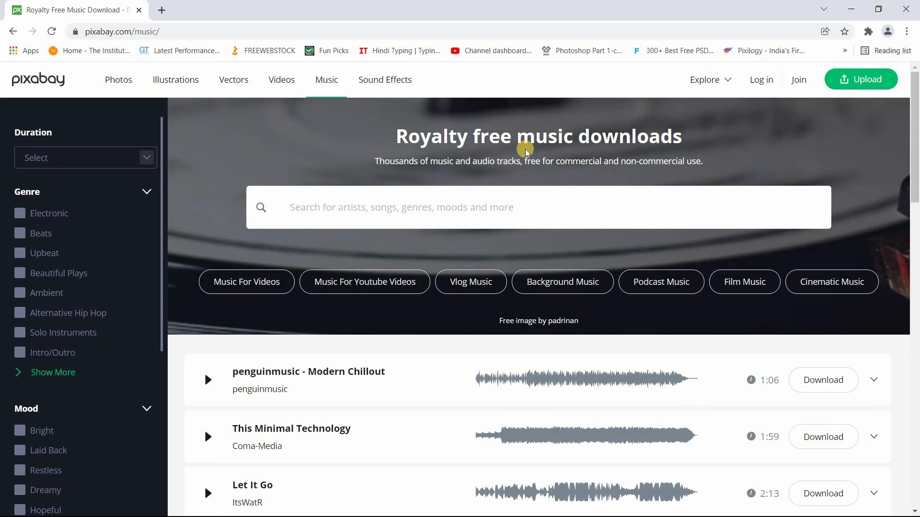
pyautogui.click(851, 9)
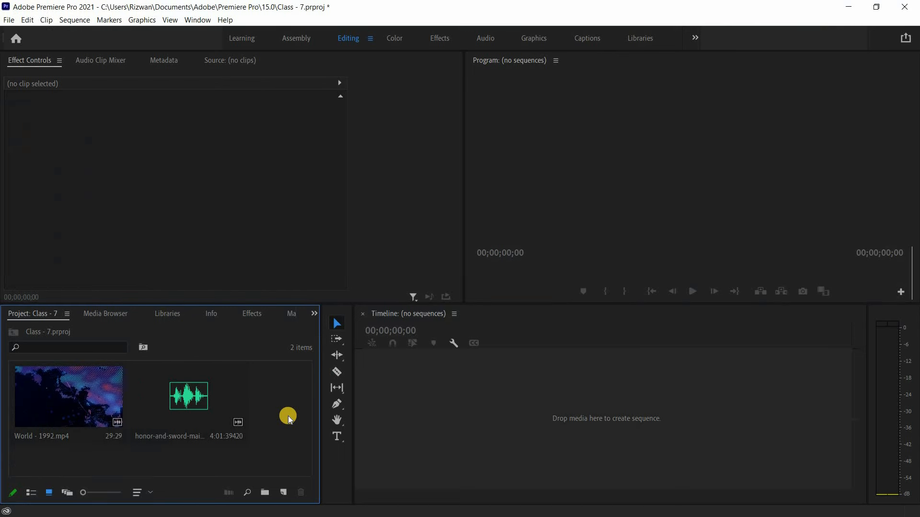
# Create a sequence from World - 1992.mp4 on the timeline and unlink the clip's video from its audio.
pyautogui.moveTo(65, 389); pyautogui.dragTo(498, 401)
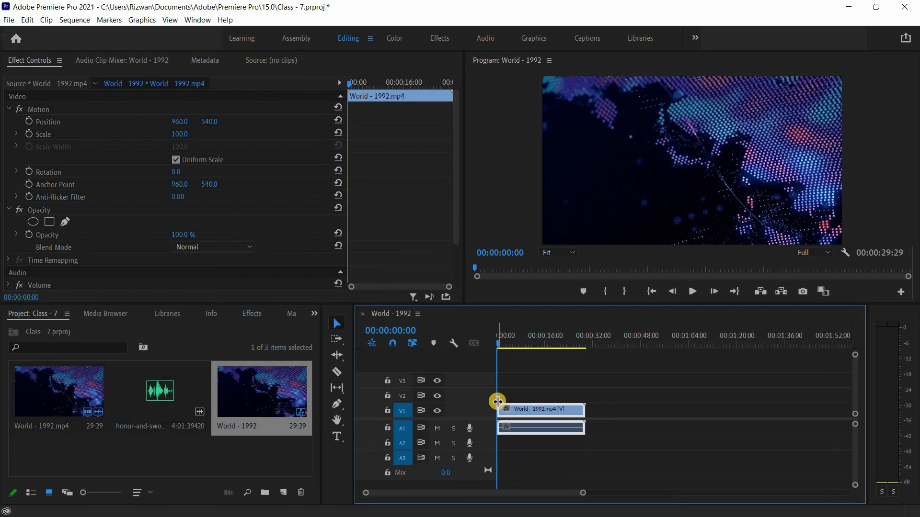
pyautogui.click(539, 427)
pyautogui.rightClick(539, 426)
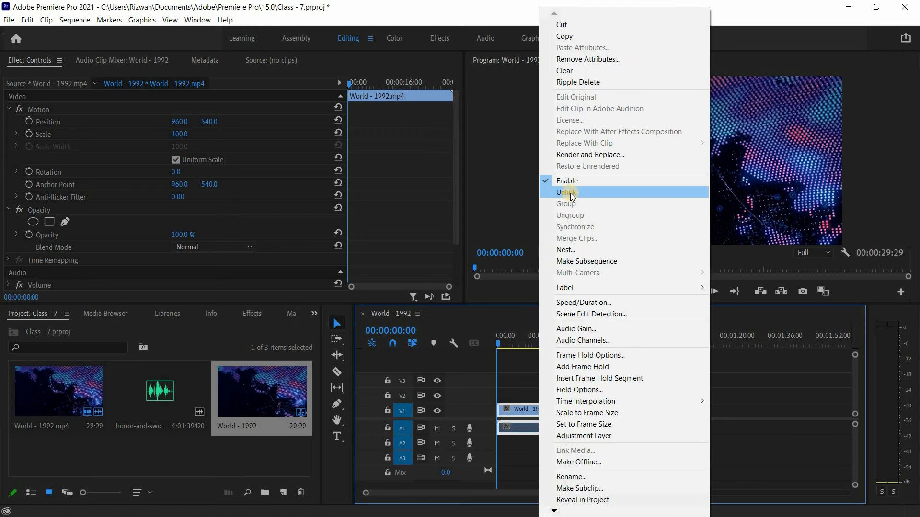
pyautogui.click(570, 194)
# Delete the original audio of World - 1992.mp4 from track A1, keeping the video clip.
pyautogui.click(544, 409)
pyautogui.click(542, 423)
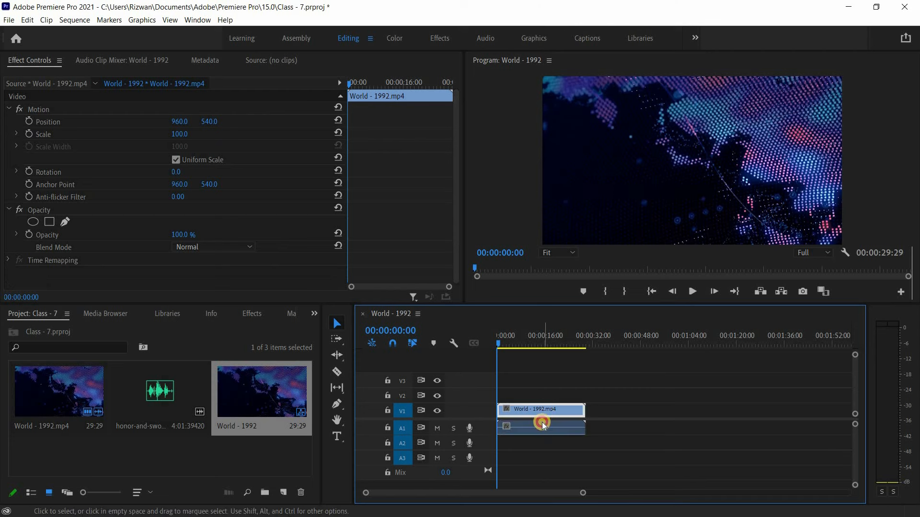
pyautogui.click(541, 429)
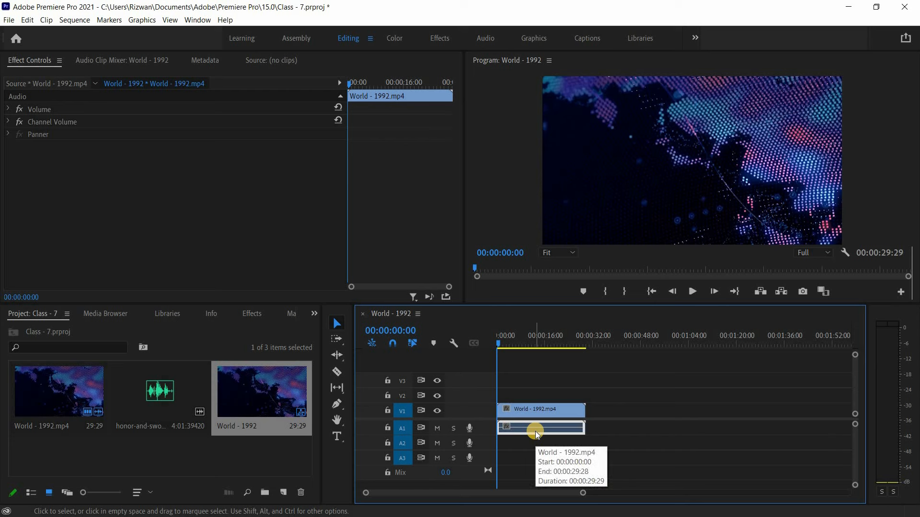
pyautogui.press('Delete')
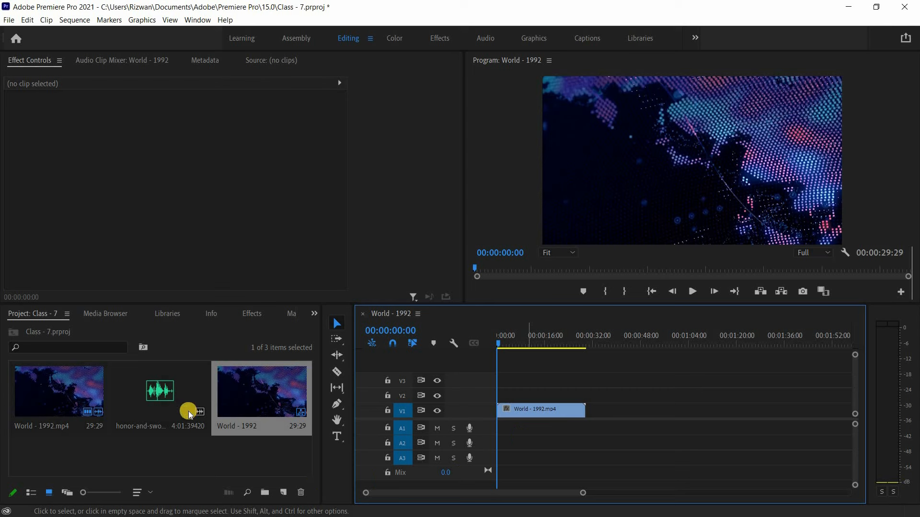
# Place the honor-and-sword music at the start of track A1 and trim its end to match the video clip.
pyautogui.click(151, 394)
pyautogui.moveTo(151, 394); pyautogui.dragTo(501, 429)
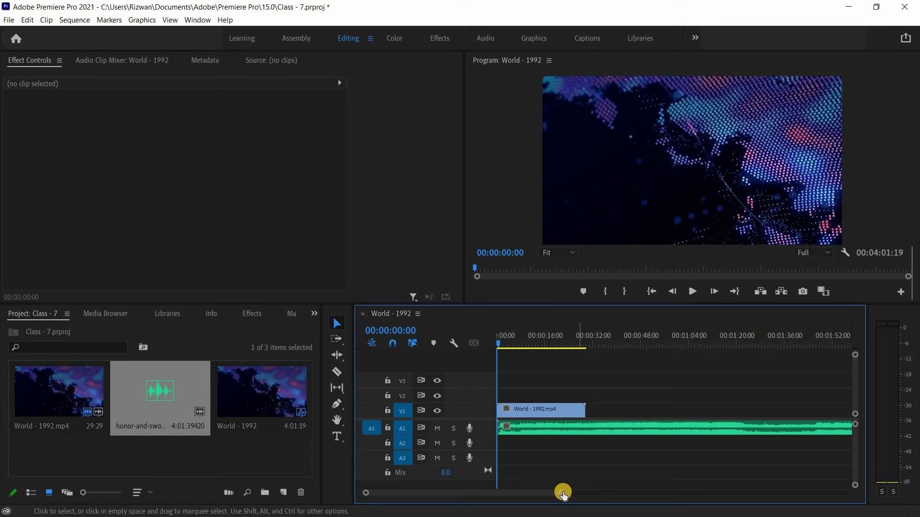
pyautogui.moveTo(562, 493); pyautogui.dragTo(673, 493)
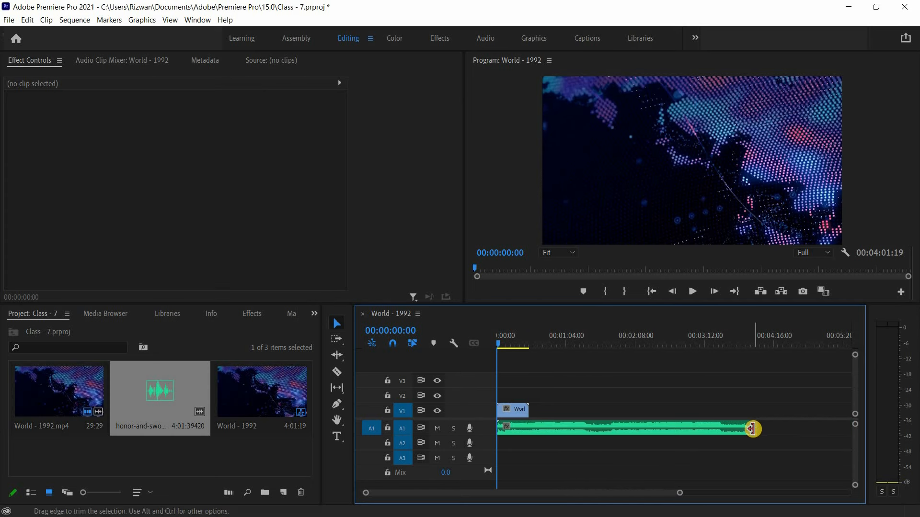
pyautogui.moveTo(752, 429); pyautogui.dragTo(533, 444)
pyautogui.press('\\')
pyautogui.click(574, 413)
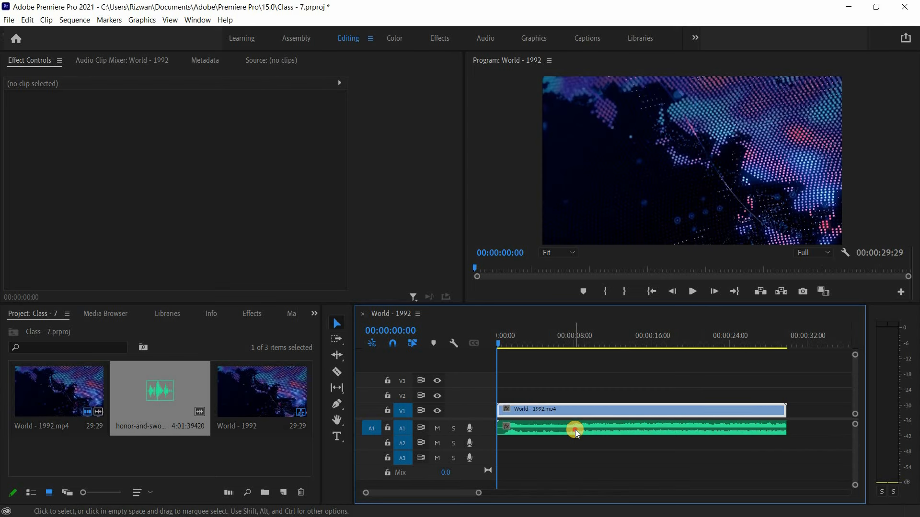
pyautogui.click(575, 430)
pyautogui.click(576, 410)
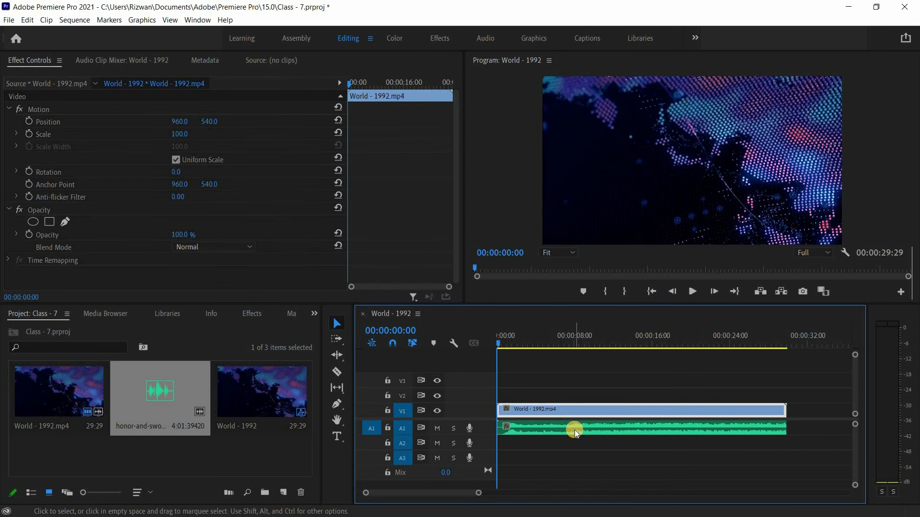
# Enlarge audio track A1 and slightly lower the volume level of the music clip.
pyautogui.click(574, 429)
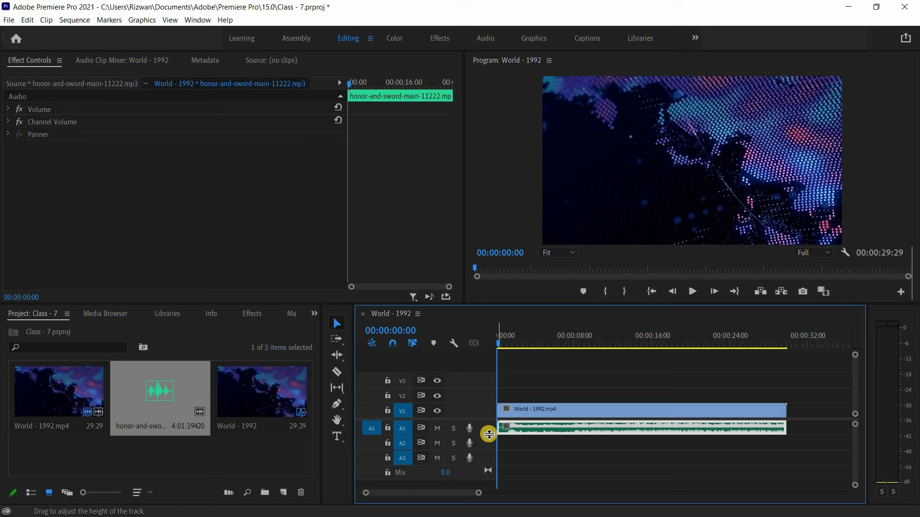
pyautogui.moveTo(489, 434); pyautogui.dragTo(546, 445)
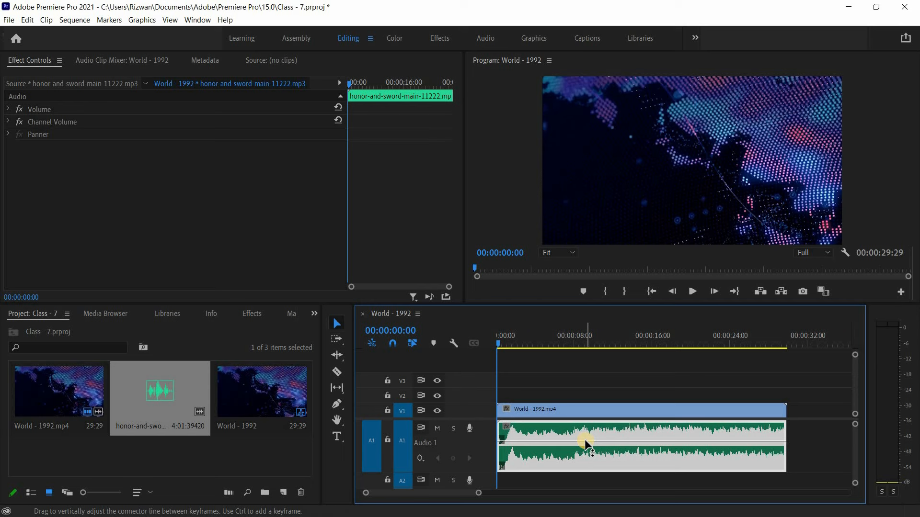
pyautogui.moveTo(585, 439)
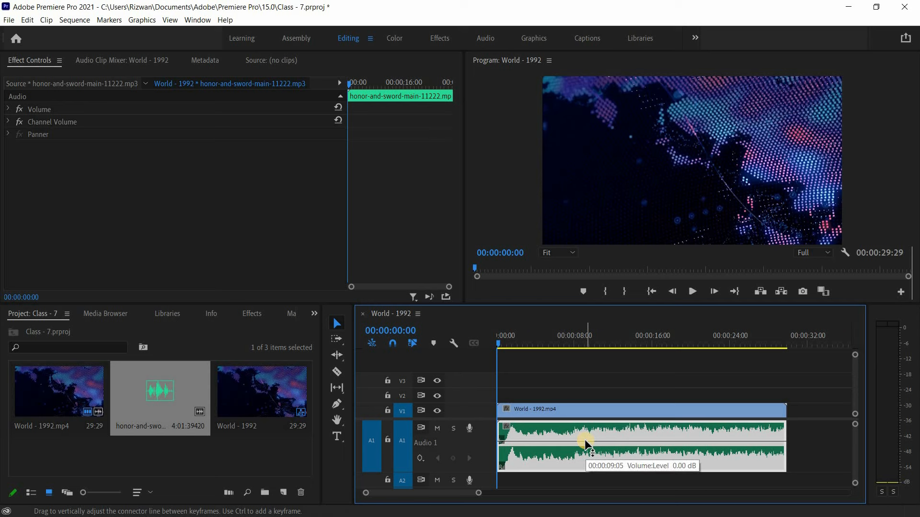
pyautogui.moveTo(584, 439)
pyautogui.mouseDown()
pyautogui.moveTo(585, 431)
pyautogui.moveTo(584, 452)
pyautogui.moveTo(581, 433)
pyautogui.moveTo(581, 443)
pyautogui.mouseUp()
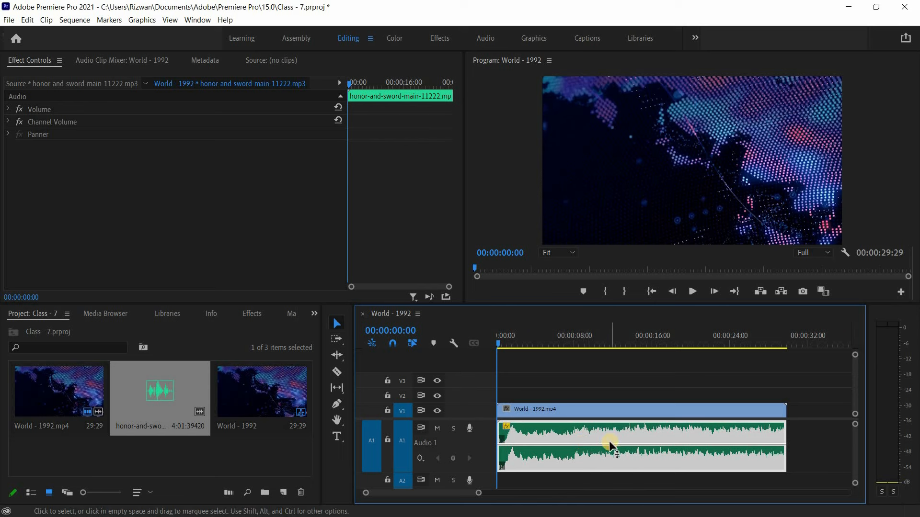
# Play the sequence from the start to 00:00:08:09 and reduce the height of audio track A1.
pyautogui.click(691, 292)
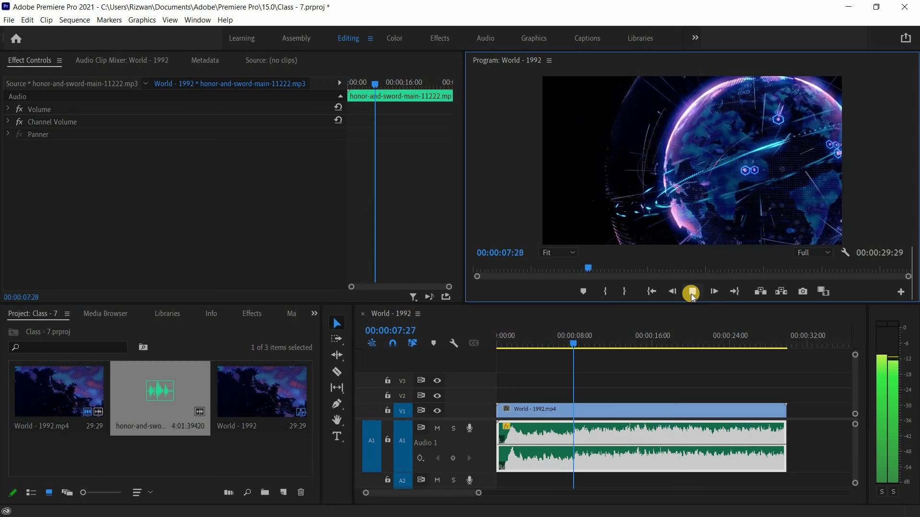
pyautogui.click(692, 292)
pyautogui.moveTo(488, 472); pyautogui.dragTo(501, 456)
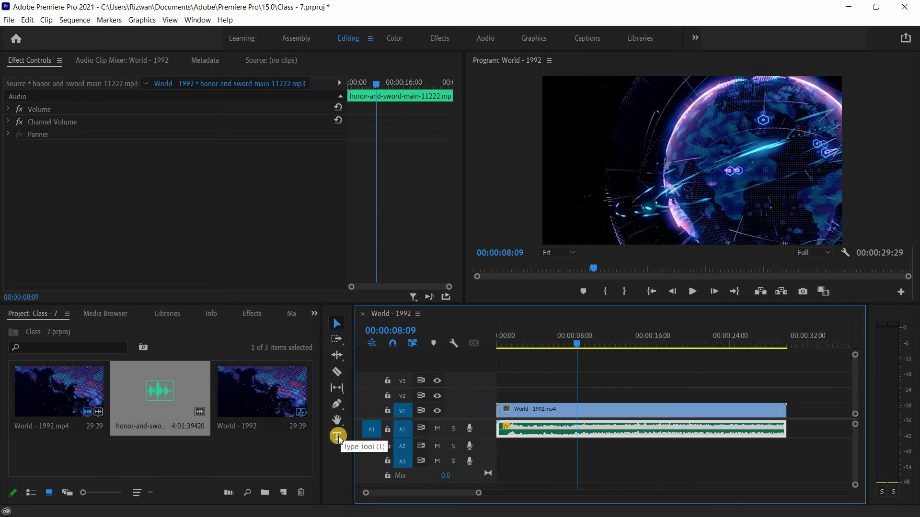
# Add the title text "BREAKING NEWS" at 00:00:08:09 with the Type tool and move it further over the globe.
pyautogui.click(338, 437)
pyautogui.moveTo(340, 442)
pyautogui.mouseDown()
pyautogui.moveTo(409, 437)
pyautogui.moveTo(383, 450)
pyautogui.moveTo(408, 445)
pyautogui.moveTo(377, 440)
pyautogui.moveTo(400, 436)
pyautogui.moveTo(336, 436)
pyautogui.mouseUp()
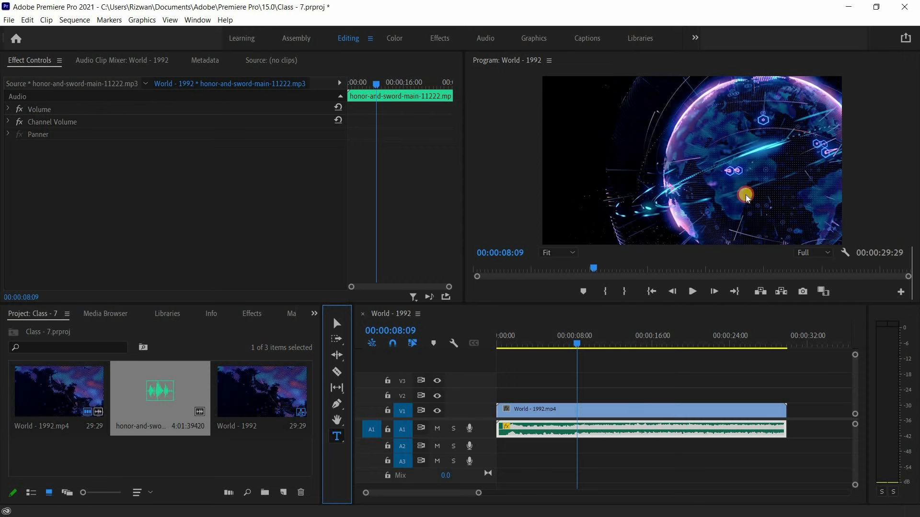
pyautogui.moveTo(561, 116); pyautogui.dragTo(746, 194)
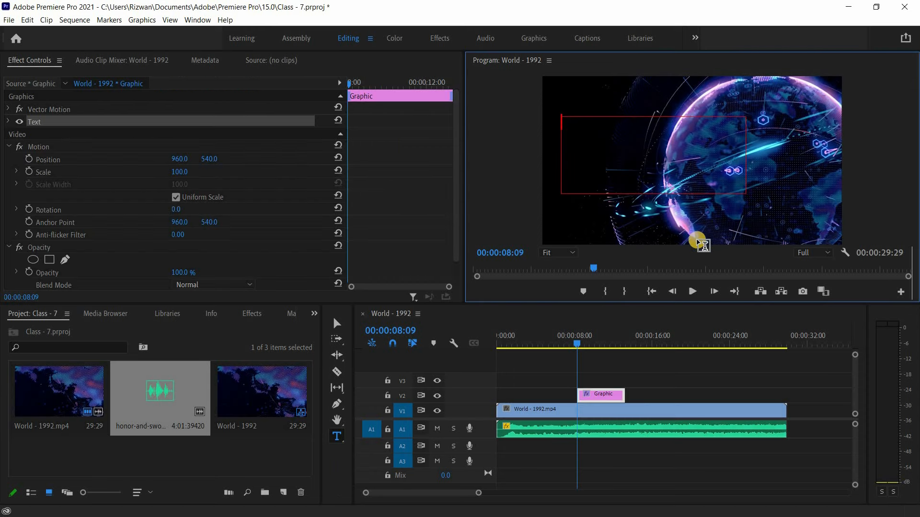
pyautogui.click(607, 163)
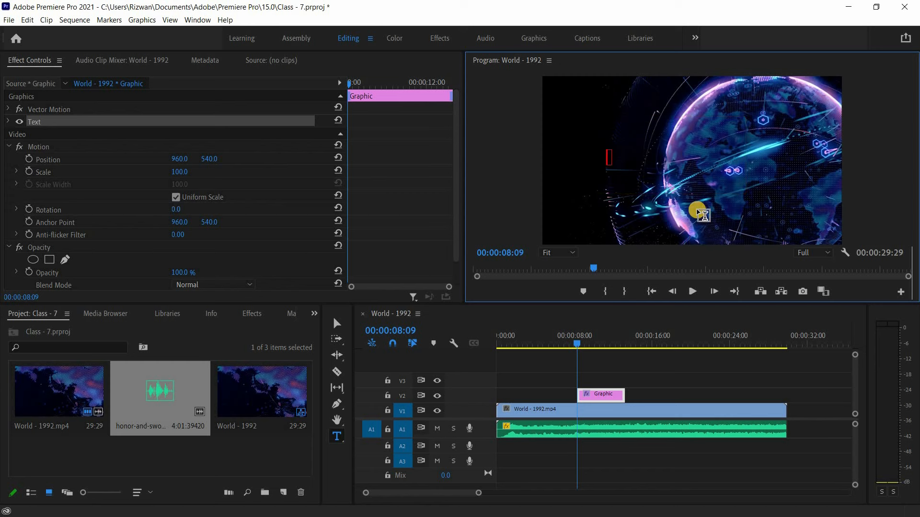
pyautogui.write('BREAKING NEWS')
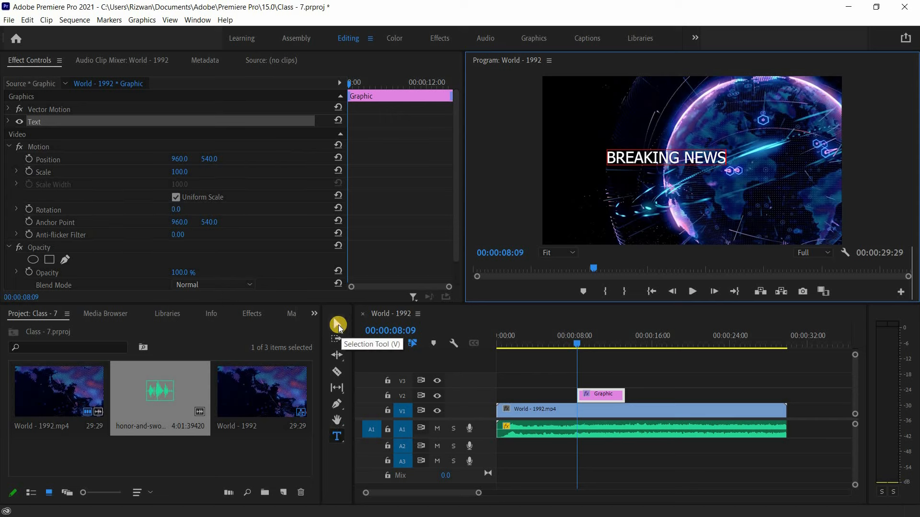
pyautogui.click(339, 325)
pyautogui.moveTo(711, 160); pyautogui.dragTo(680, 153)
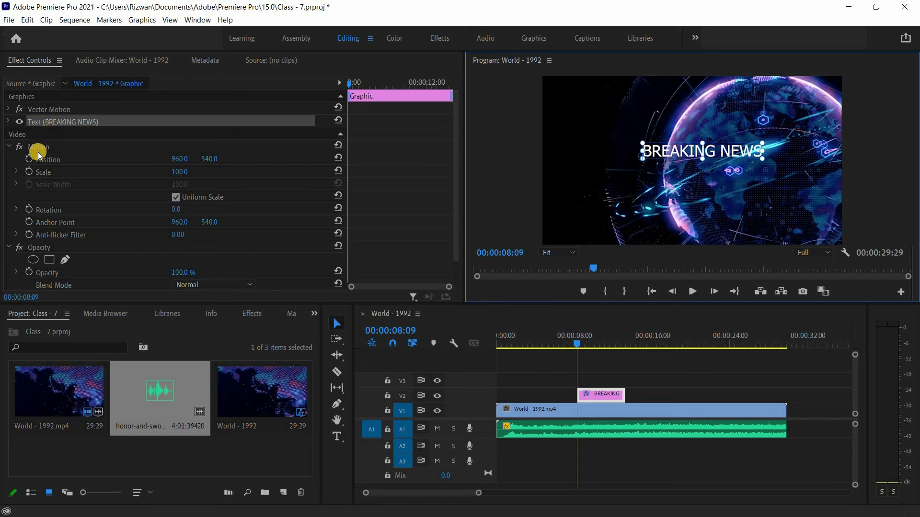
# Collapse the title's Motion and Opacity settings, expand its text properties and set the Tahoma font style to Bold.
pyautogui.click(9, 147)
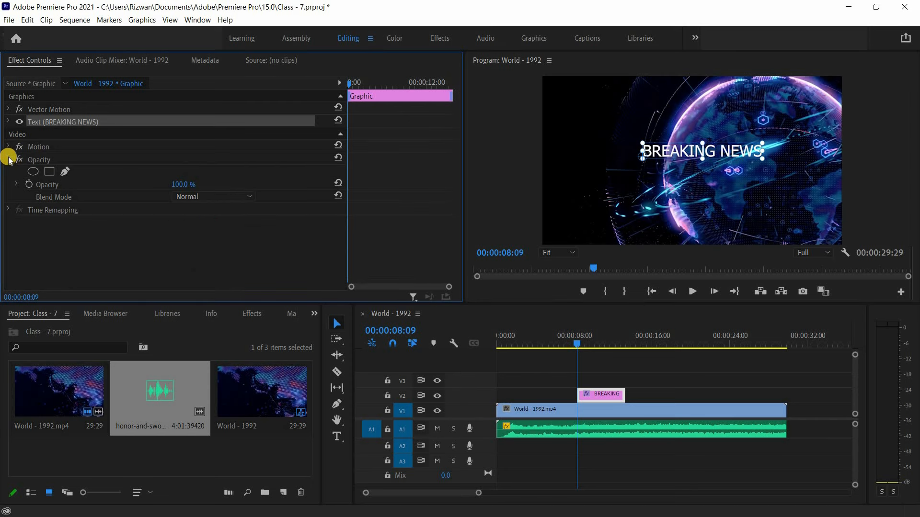
pyautogui.click(9, 159)
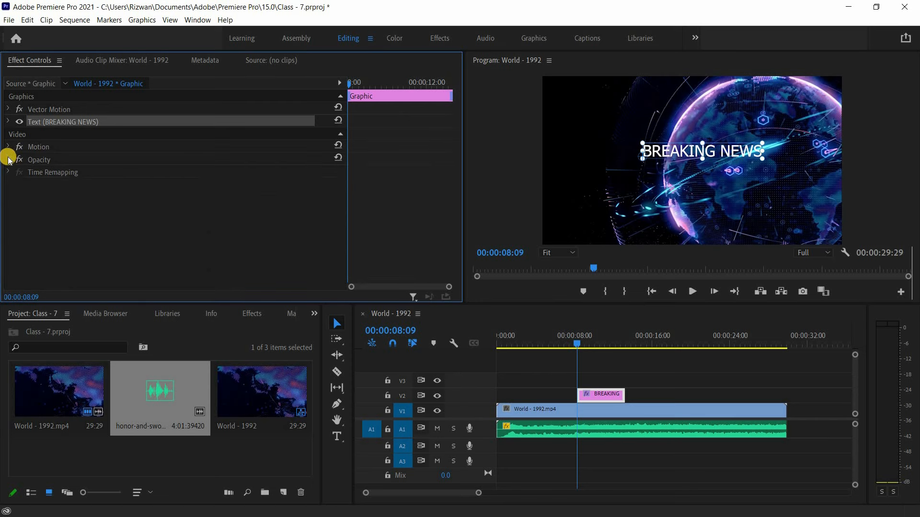
pyautogui.click(9, 122)
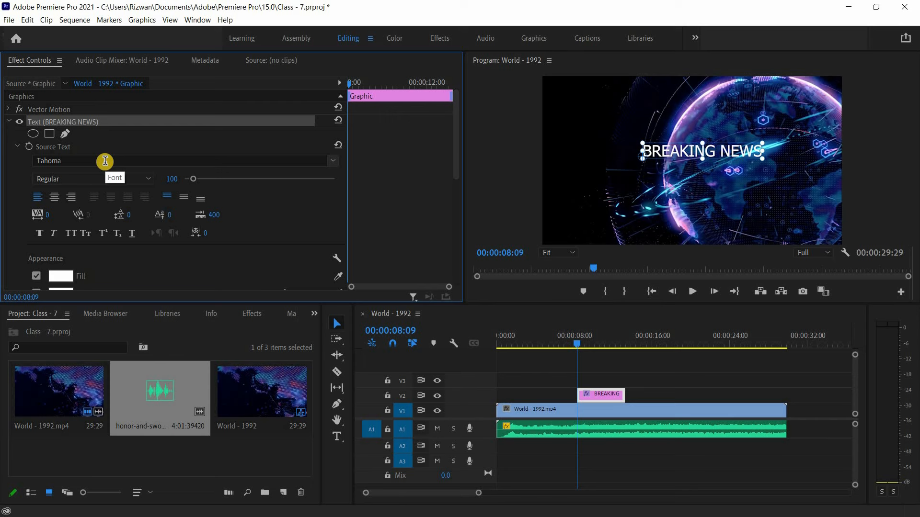
pyautogui.click(333, 162)
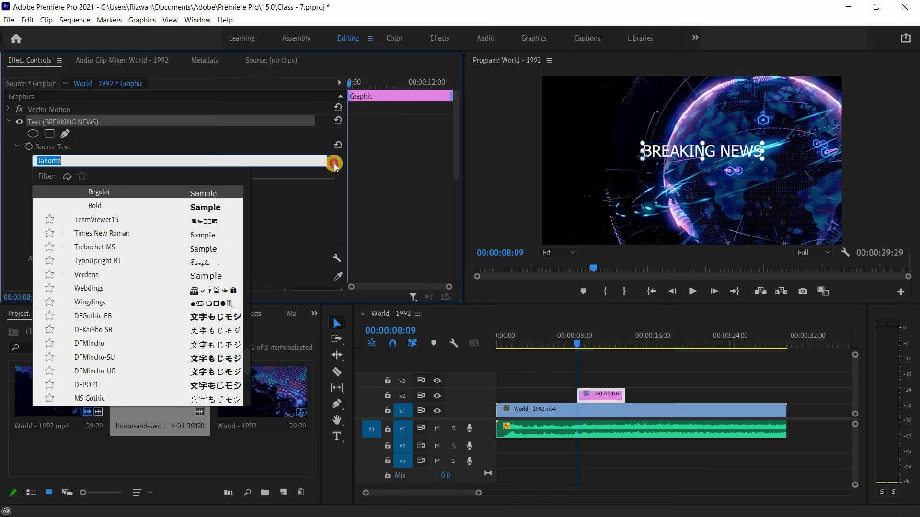
pyautogui.click(334, 163)
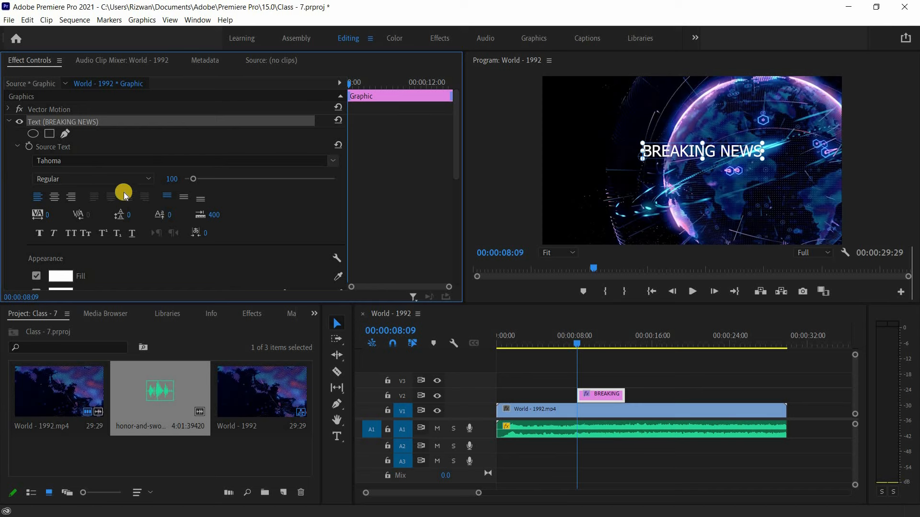
pyautogui.click(148, 178)
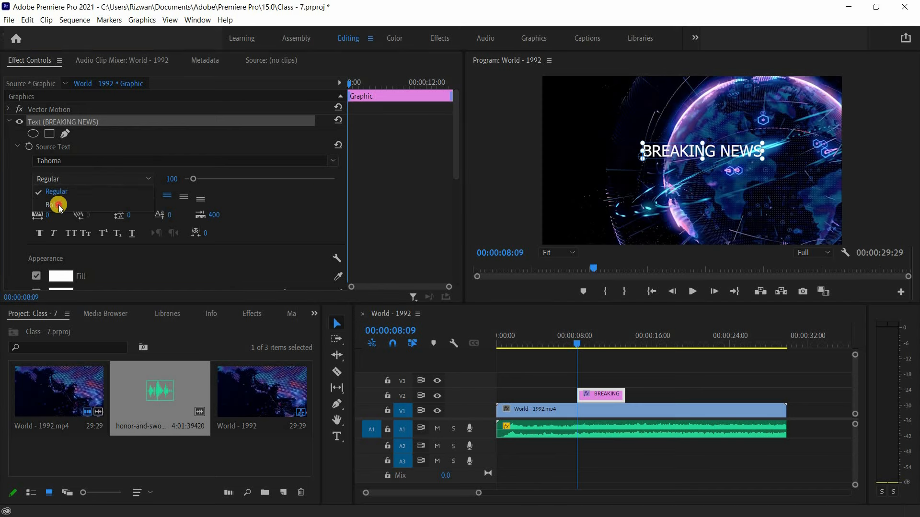
pyautogui.click(59, 205)
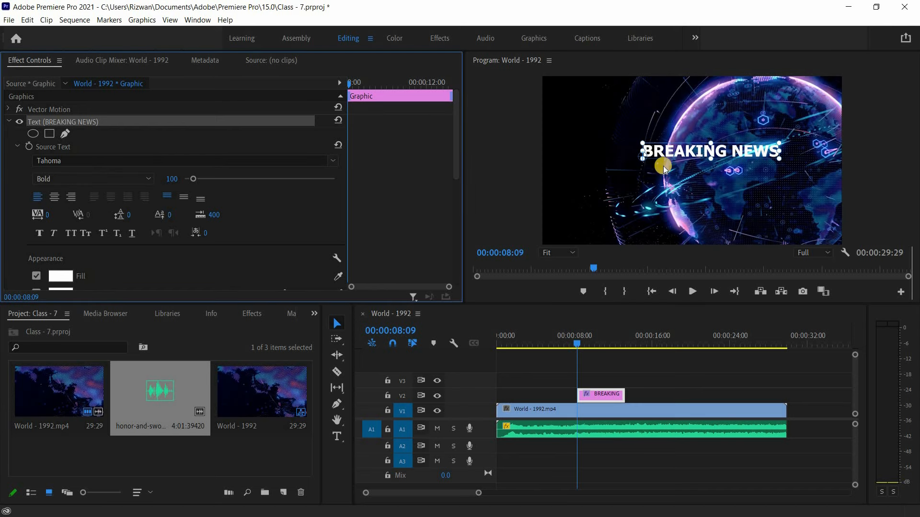
# Change the fill colour of the "BREAKING NEWS" text to yellow, FFF500.
pyautogui.scroll(-1, 118, 263)
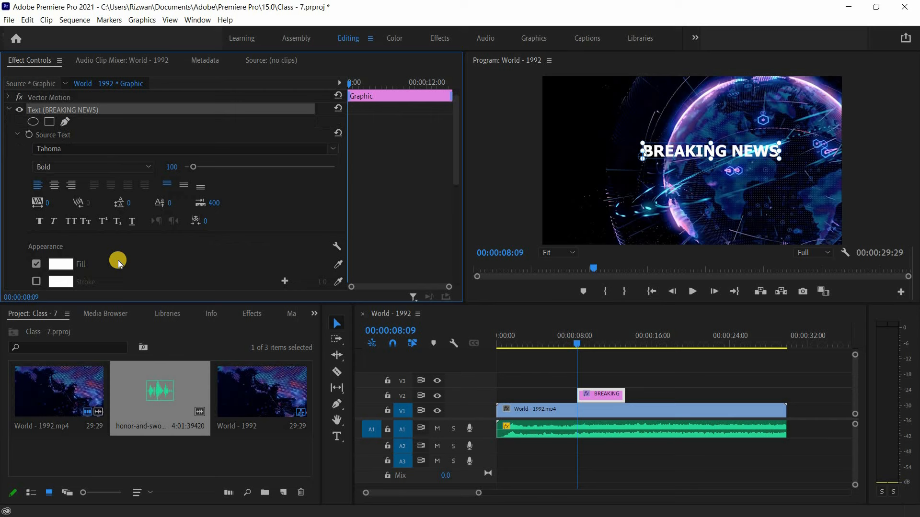
pyautogui.scroll(-5, 119, 263)
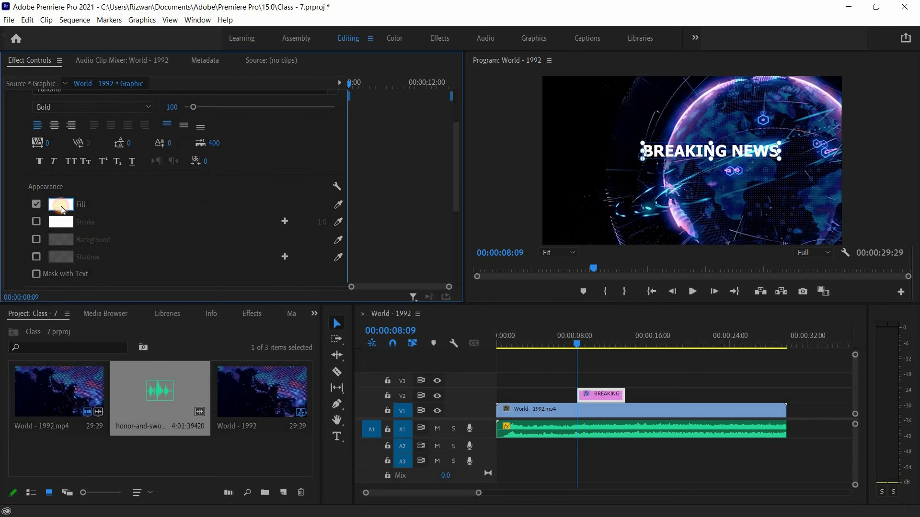
pyautogui.click(61, 206)
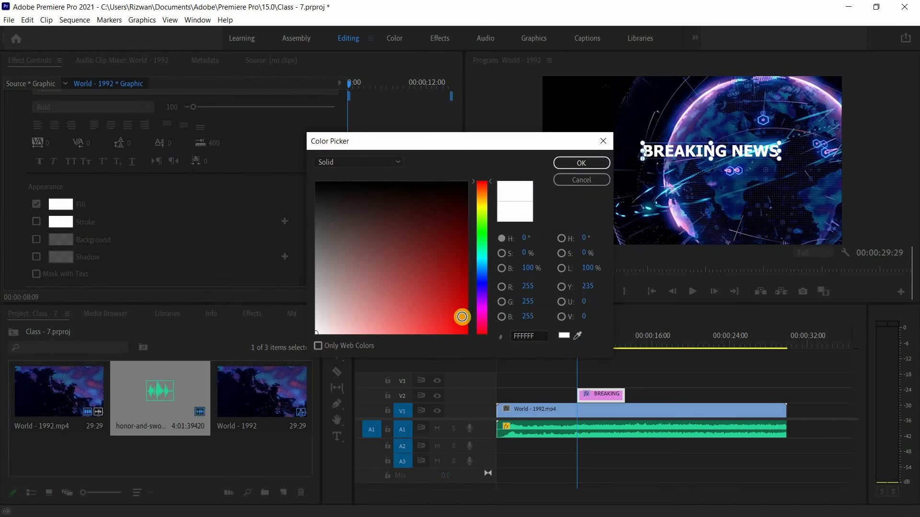
pyautogui.click(483, 206)
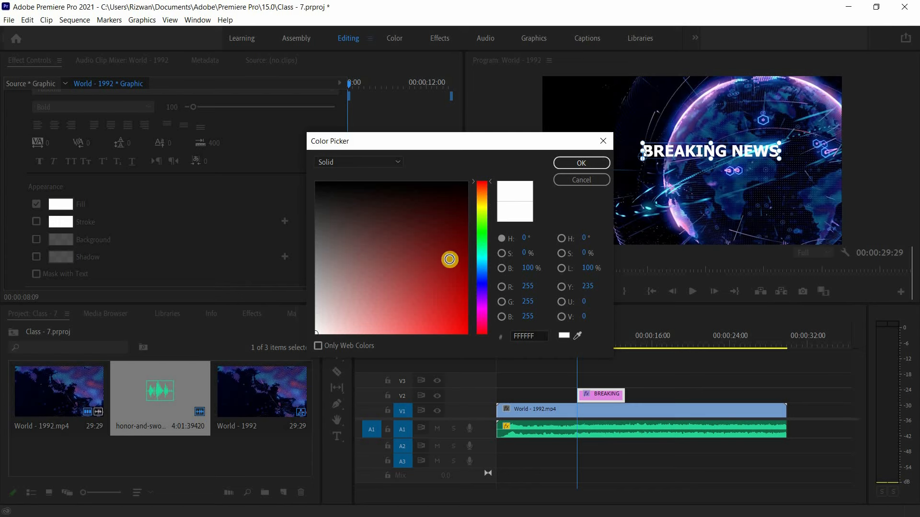
pyautogui.click(468, 334)
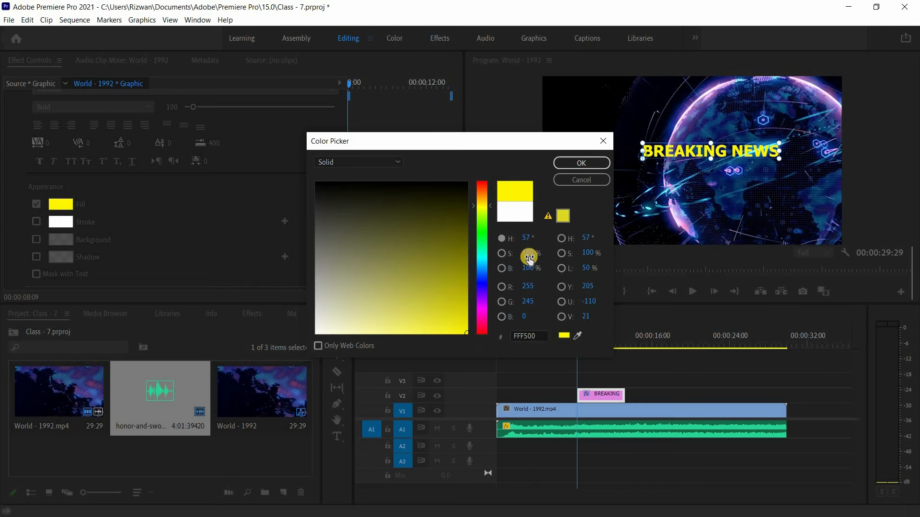
pyautogui.click(570, 164)
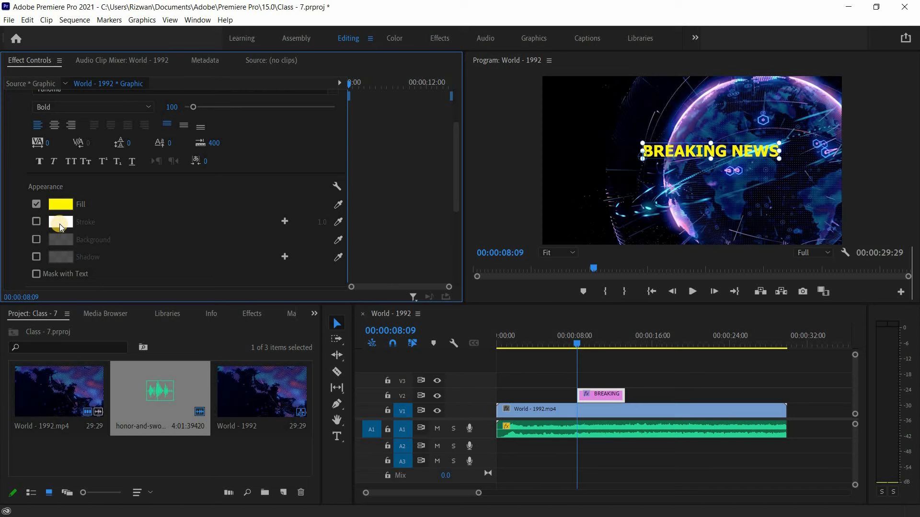
# Enable a black (000000) stroke on the title text and set its width to 10.0.
pyautogui.click(36, 222)
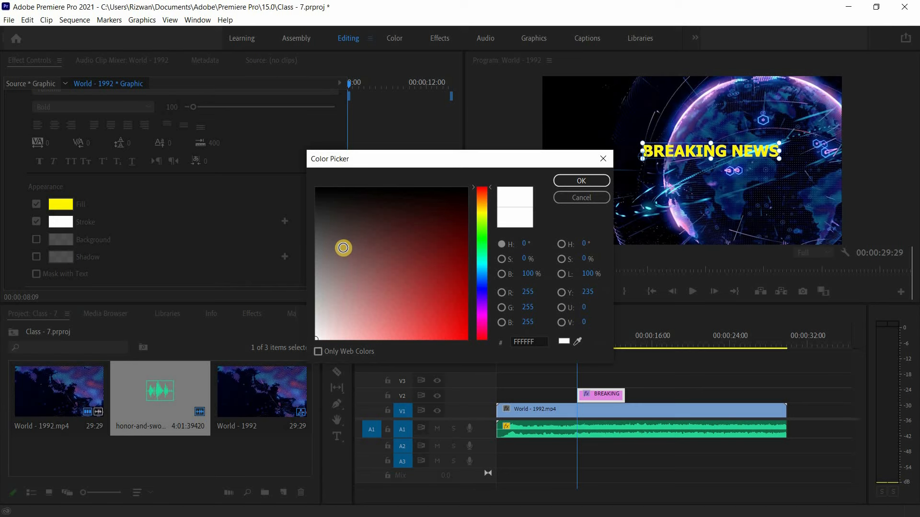
pyautogui.moveTo(353, 214)
pyautogui.mouseDown()
pyautogui.moveTo(303, 174)
pyautogui.moveTo(462, 195)
pyautogui.mouseUp()
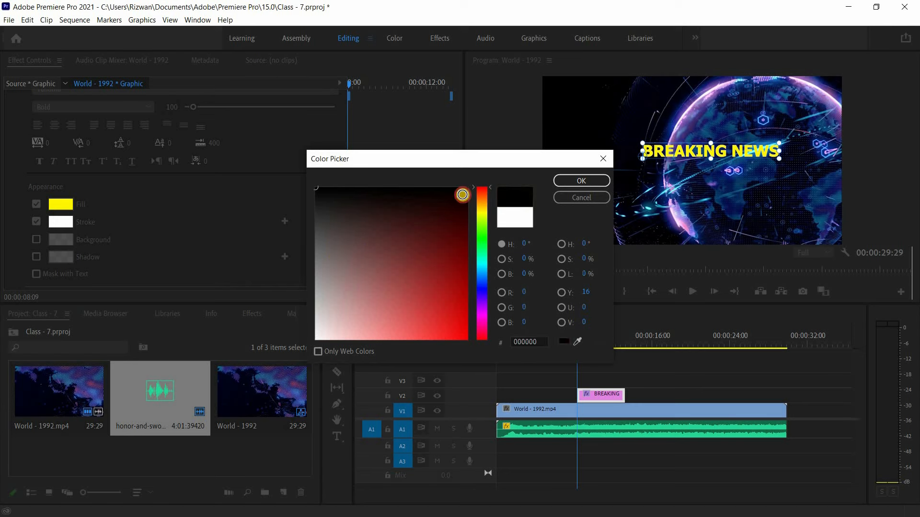
pyautogui.click(559, 180)
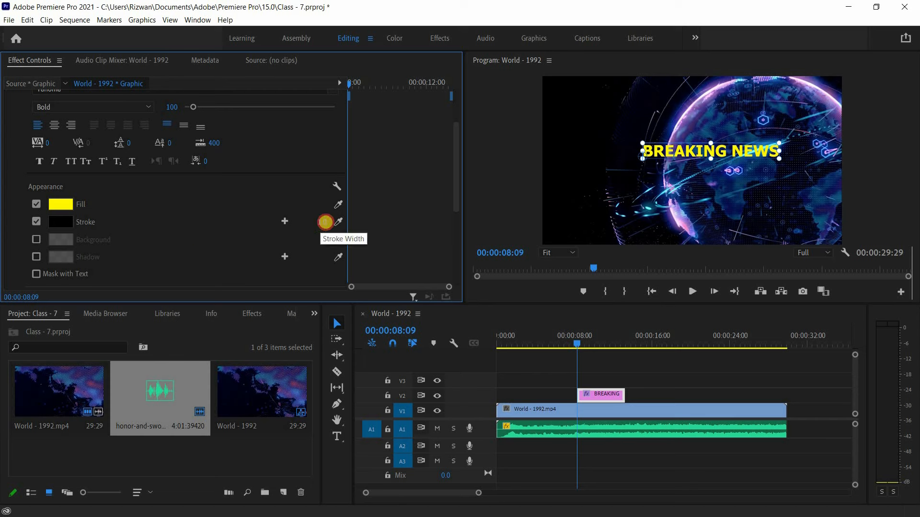
pyautogui.moveTo(325, 222); pyautogui.dragTo(329, 219)
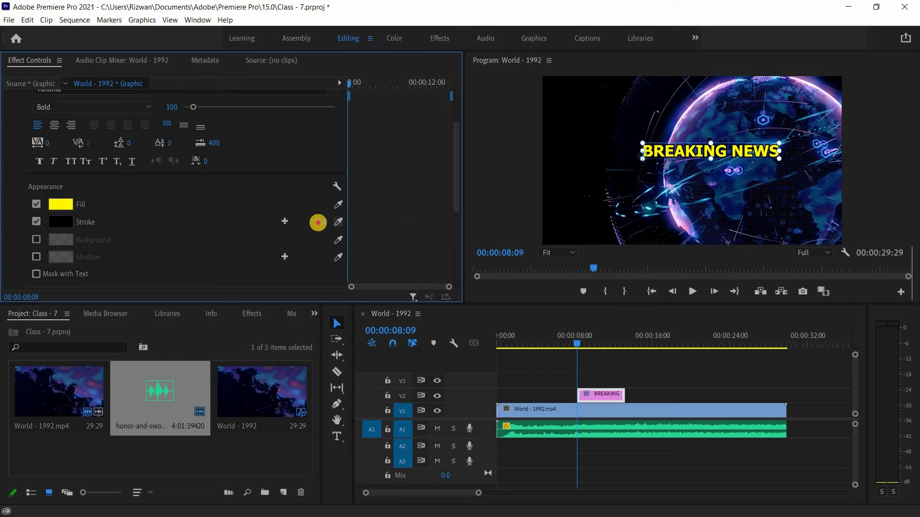
pyautogui.moveTo(319, 222)
pyautogui.mouseDown()
pyautogui.moveTo(364, 222)
pyautogui.moveTo(315, 233)
pyautogui.mouseUp()
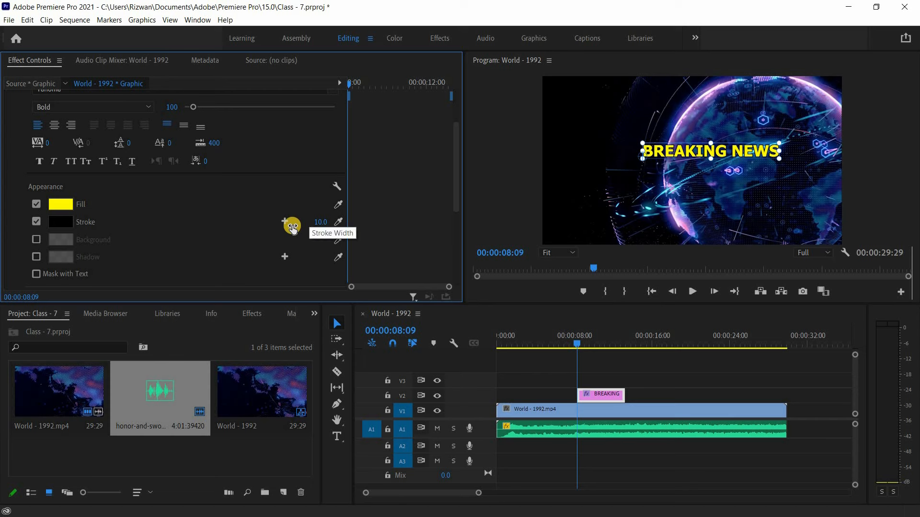
# Set the title's font size to 141 and its tracking to -60.
pyautogui.scroll(2, 187, 143)
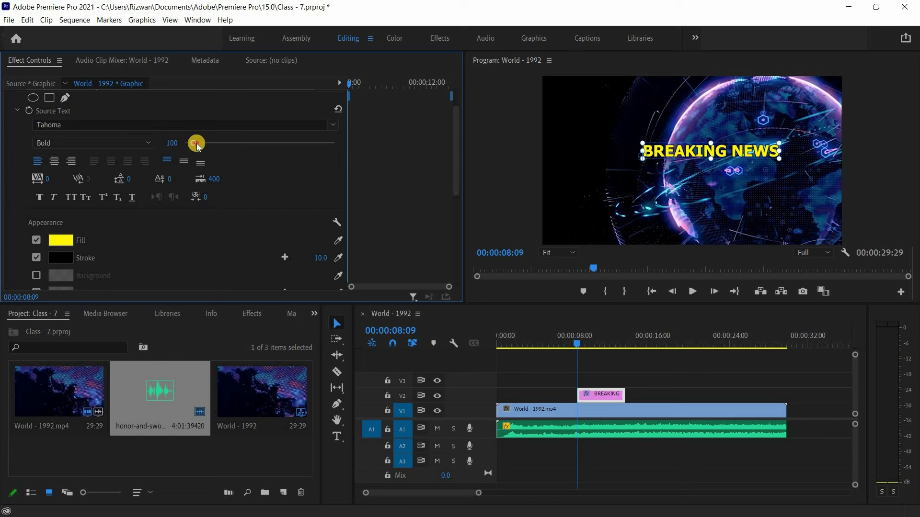
pyautogui.click(196, 143)
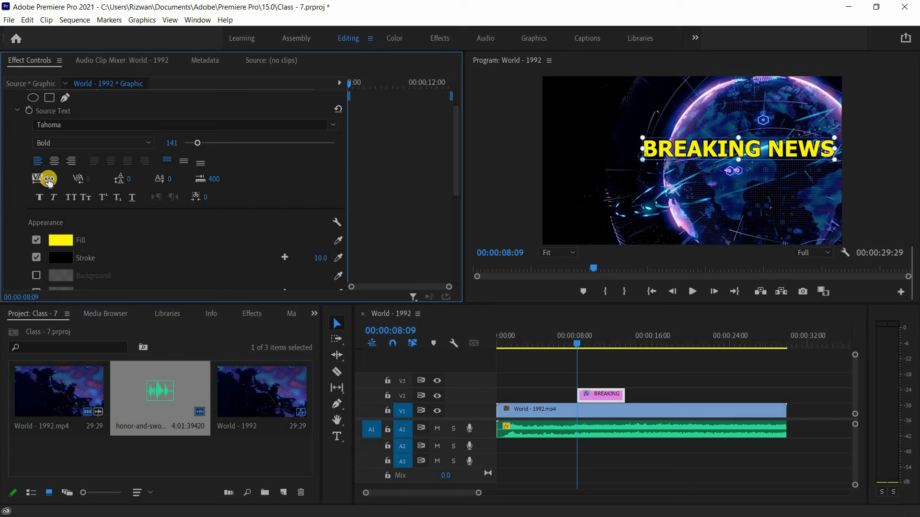
pyautogui.moveTo(47, 181); pyautogui.dragTo(125, 181)
pyautogui.moveTo(63, 184); pyautogui.dragTo(58, 177)
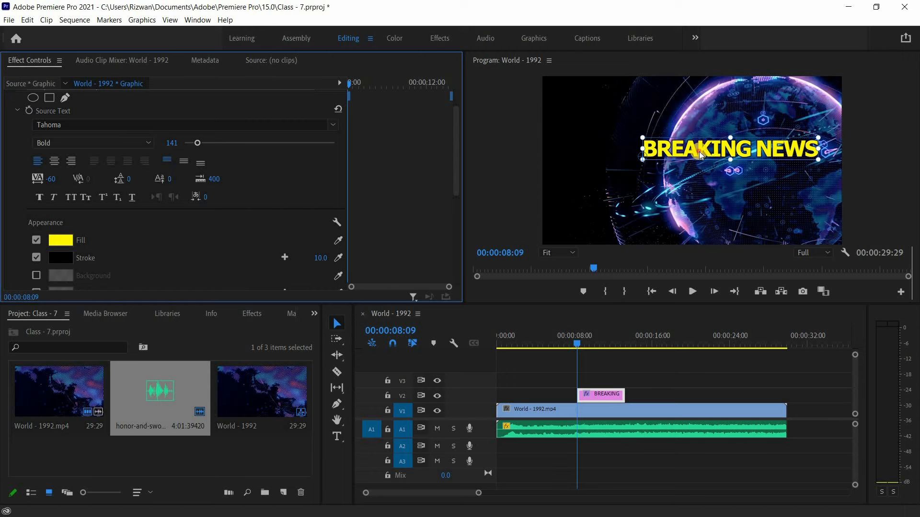
# Reposition the title near the middle of the frame, at about 416, 611.
pyautogui.click(670, 233)
pyautogui.moveTo(711, 159); pyautogui.dragTo(681, 216)
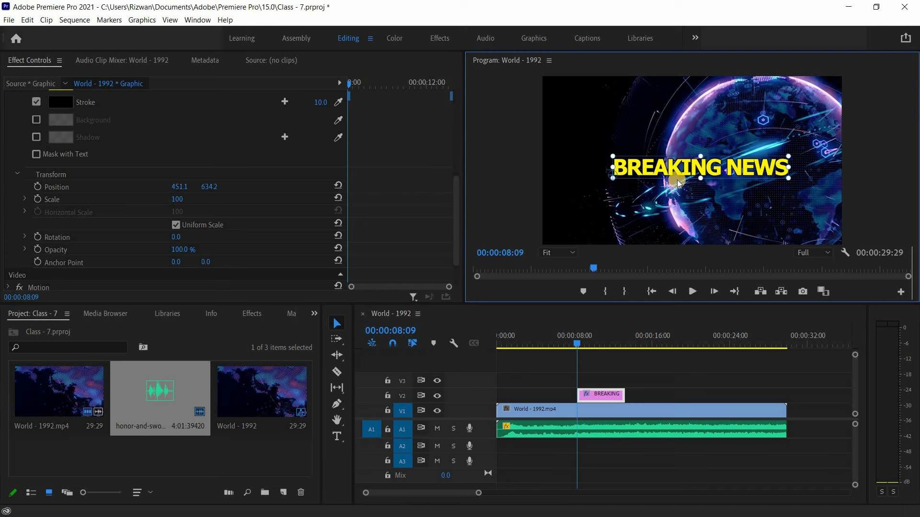
pyautogui.moveTo(696, 181); pyautogui.dragTo(682, 169)
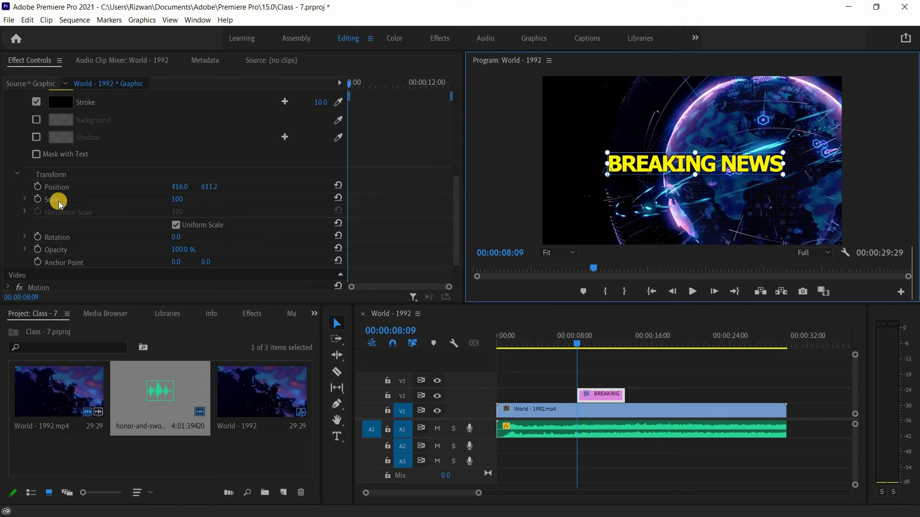
# Keyframe the title's position to slide in from -1131.0, 611.2 at 00:00:08:09 to 393.0, 611.2 at 00:00:12:16.
pyautogui.click(35, 186)
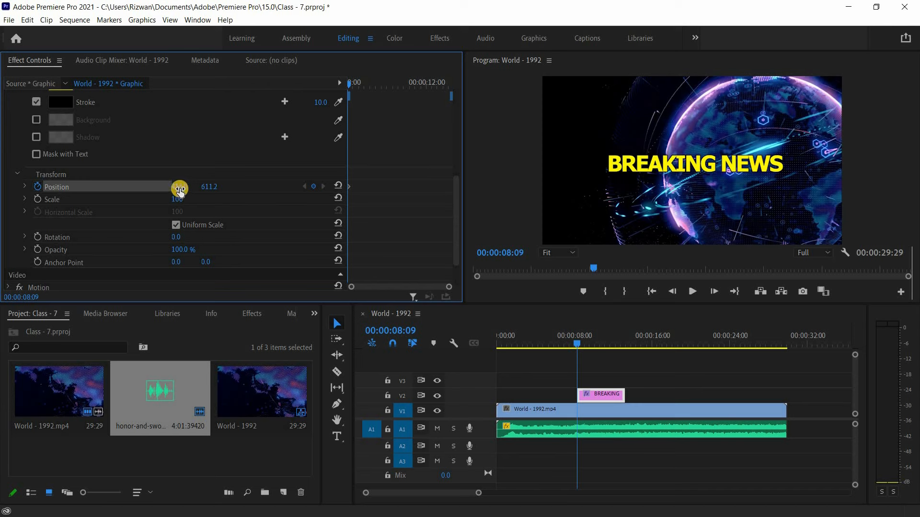
pyautogui.moveTo(180, 188); pyautogui.dragTo(109, 187)
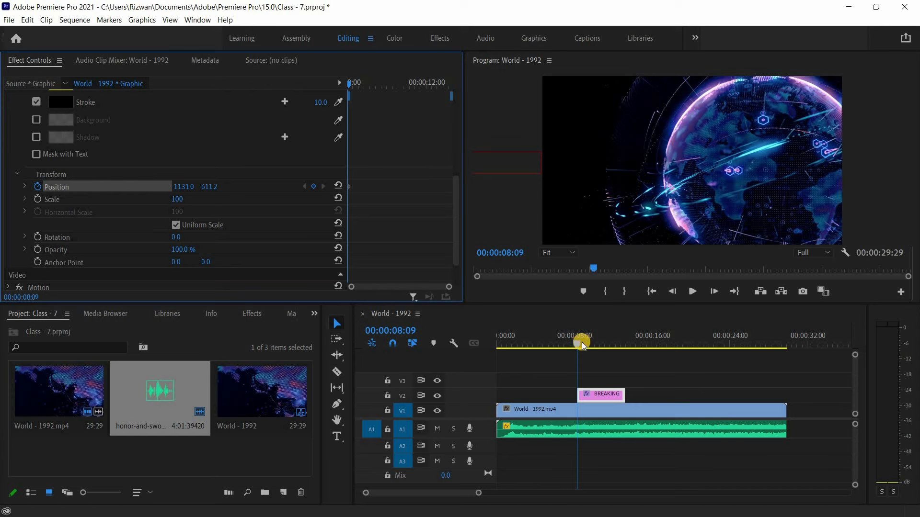
pyautogui.moveTo(575, 343); pyautogui.dragTo(575, 343)
pyautogui.moveTo(580, 342); pyautogui.dragTo(621, 391)
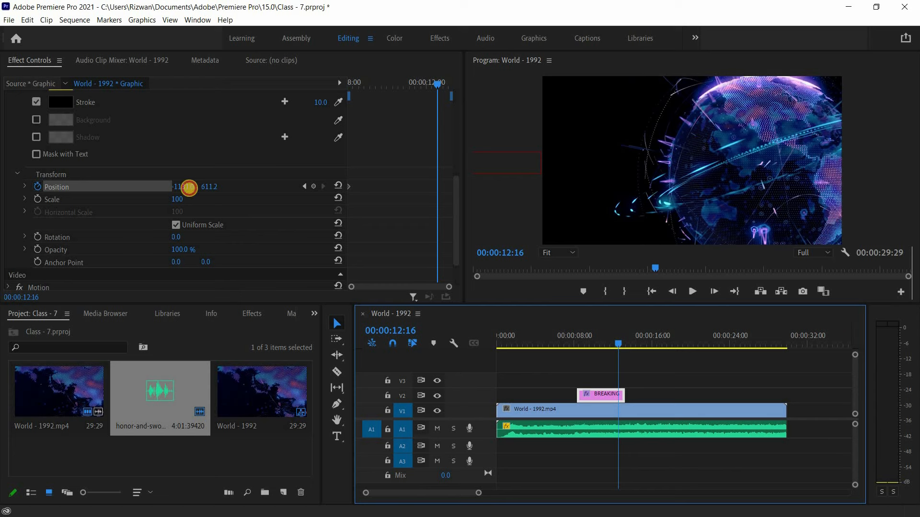
pyautogui.moveTo(189, 187); pyautogui.dragTo(68, 238)
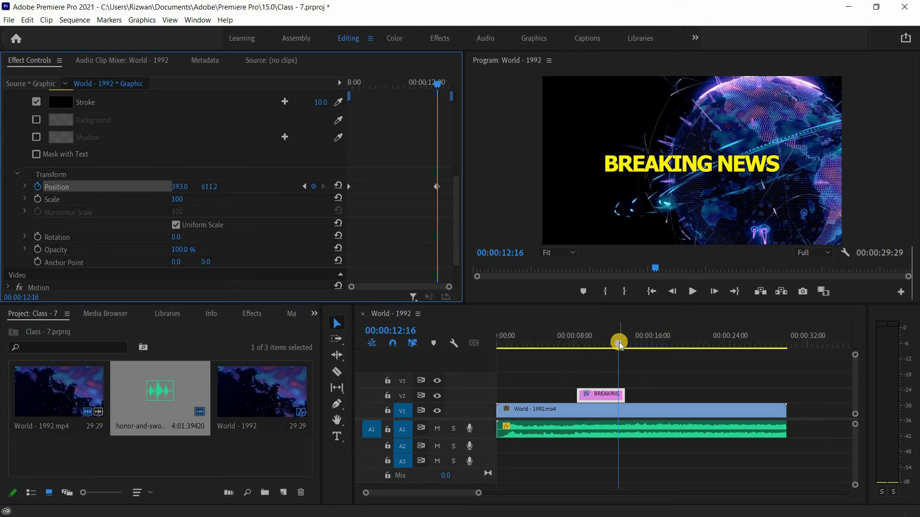
# Add a 100% opacity keyframe to the title's text transform at 00:00:12:23.
pyautogui.moveTo(619, 341)
pyautogui.mouseDown()
pyautogui.moveTo(571, 349)
pyautogui.moveTo(618, 357)
pyautogui.mouseUp()
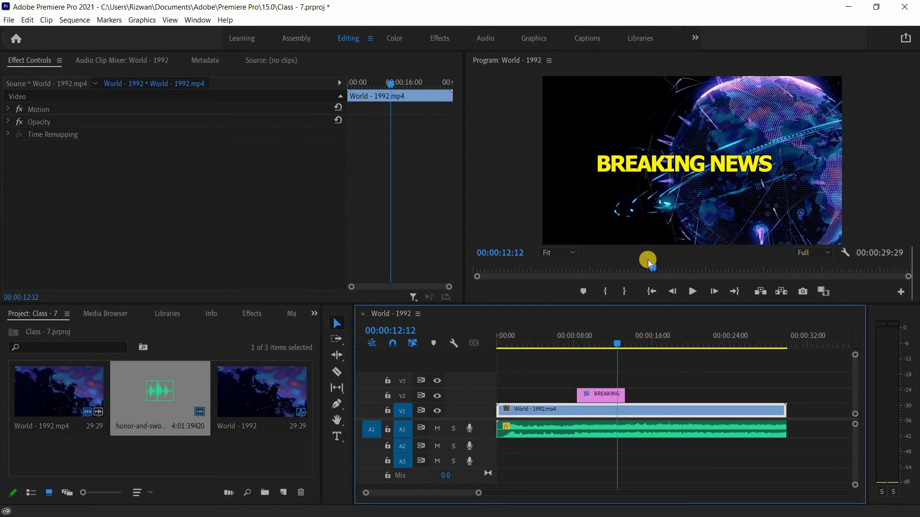
pyautogui.moveTo(616, 342); pyautogui.dragTo(620, 345)
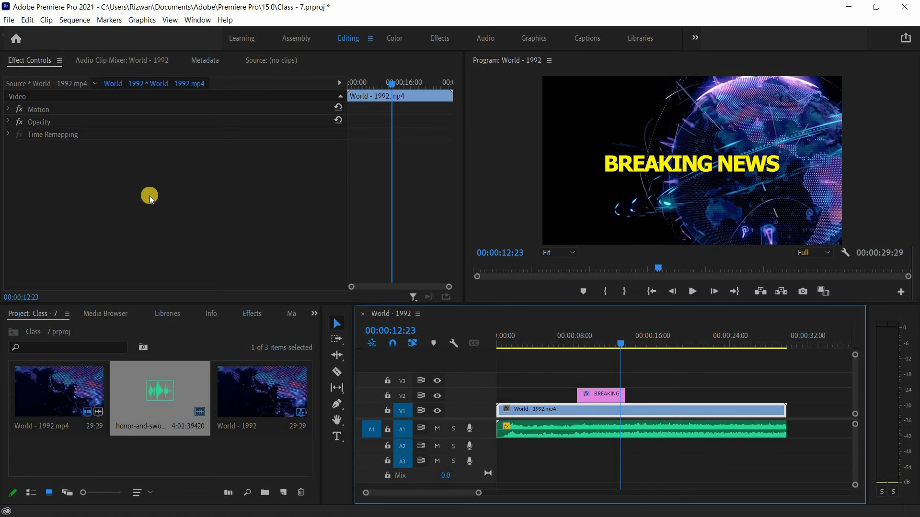
pyautogui.click(600, 398)
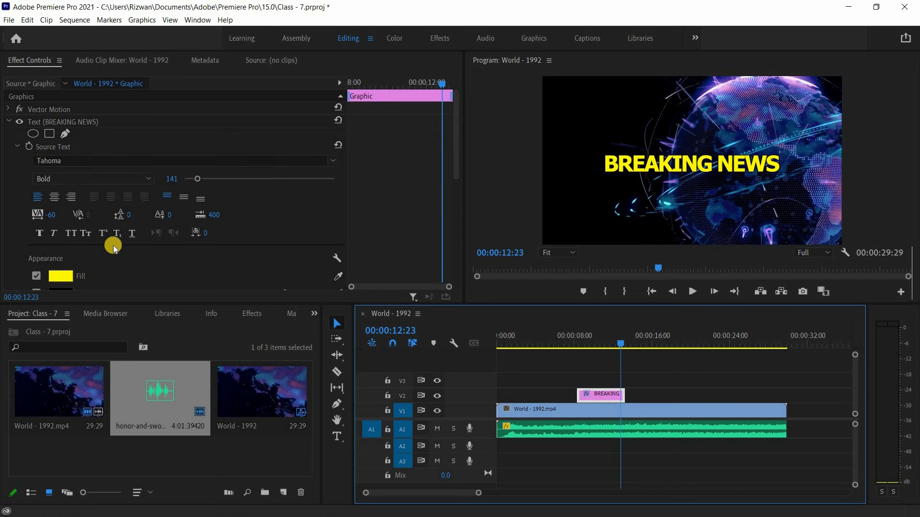
pyautogui.scroll(-10, 113, 246)
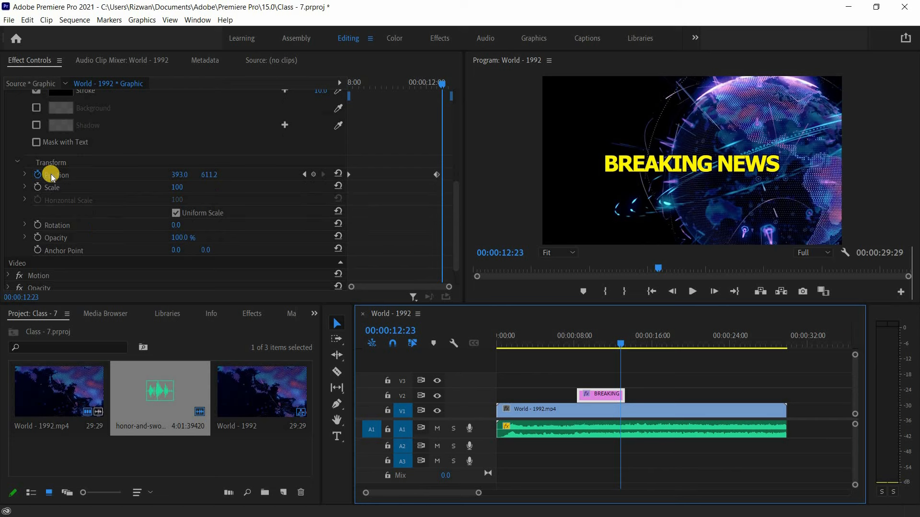
pyautogui.scroll(-1, 65, 218)
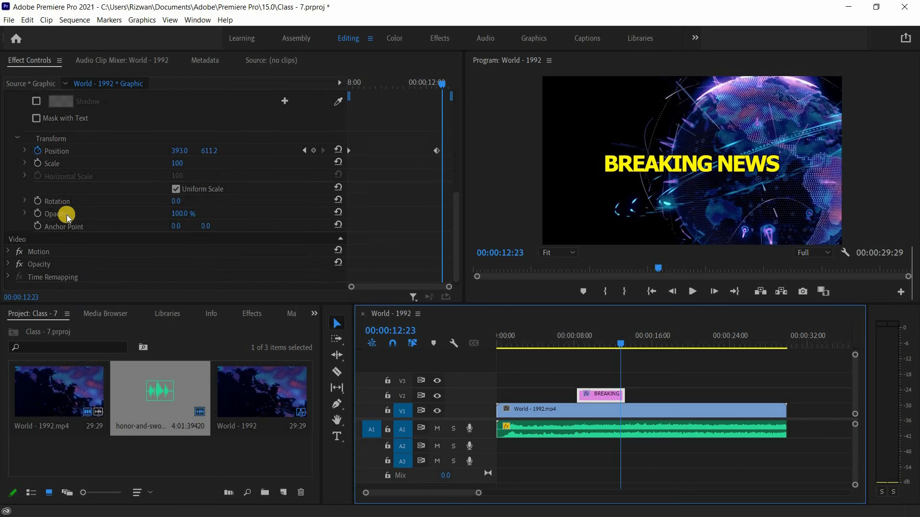
pyautogui.click(38, 214)
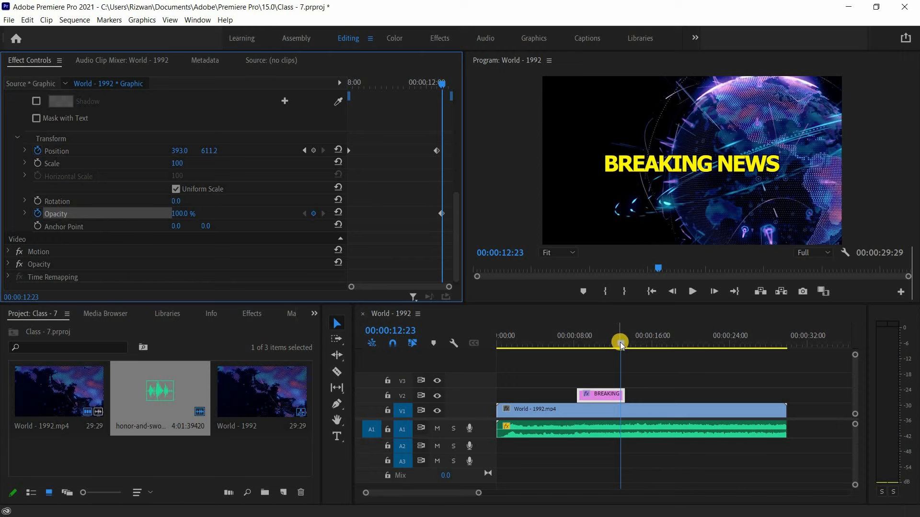
# Add a 0% opacity keyframe to the title's text transform at 00:00:13:06 so that it fades out.
pyautogui.moveTo(621, 343); pyautogui.dragTo(624, 347)
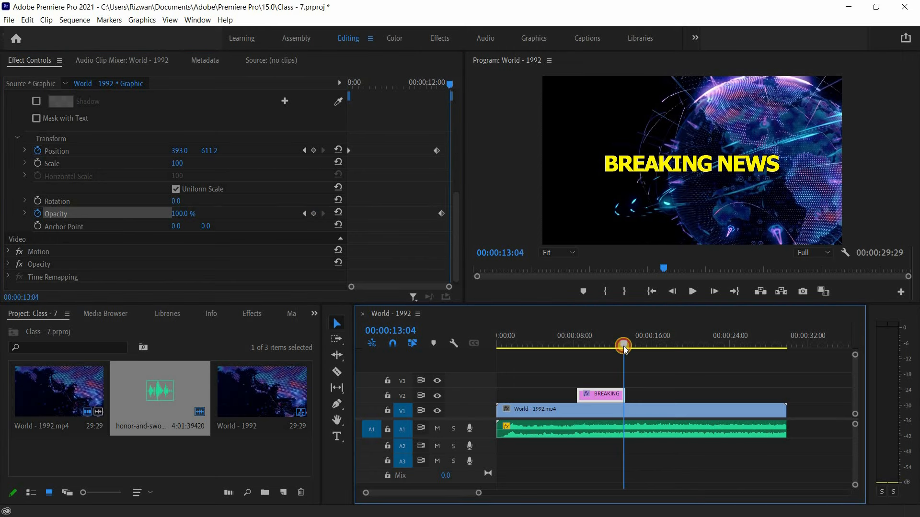
pyautogui.click(625, 349)
pyautogui.scroll(-3, 175, 268)
pyautogui.scroll(-3, 174, 268)
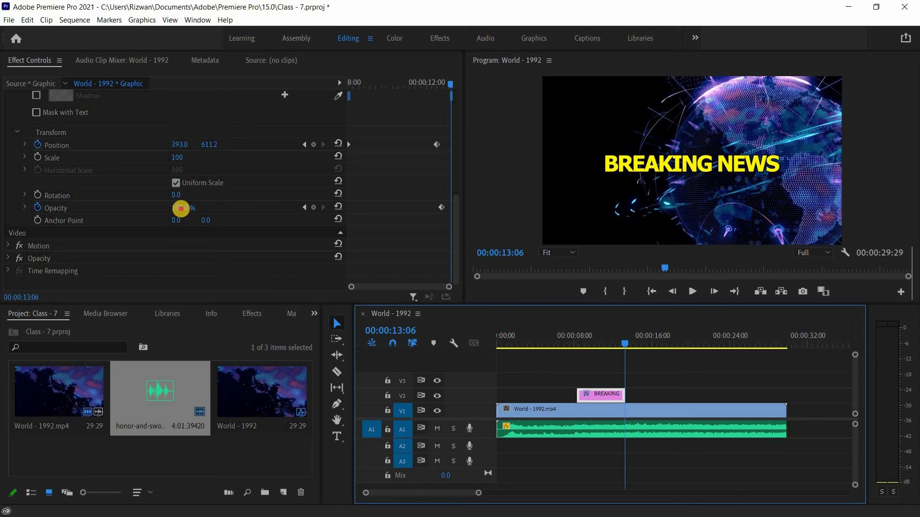
pyautogui.click(180, 208)
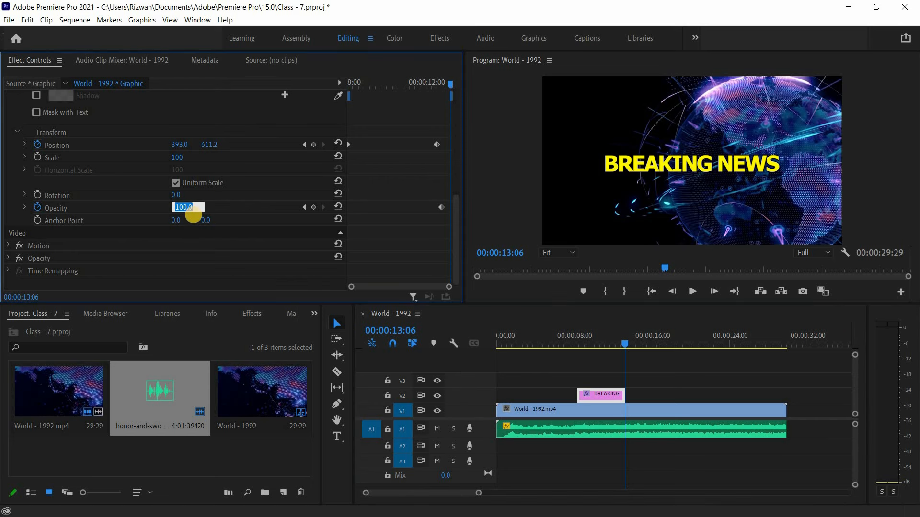
pyautogui.write('0')
pyautogui.press('Return')
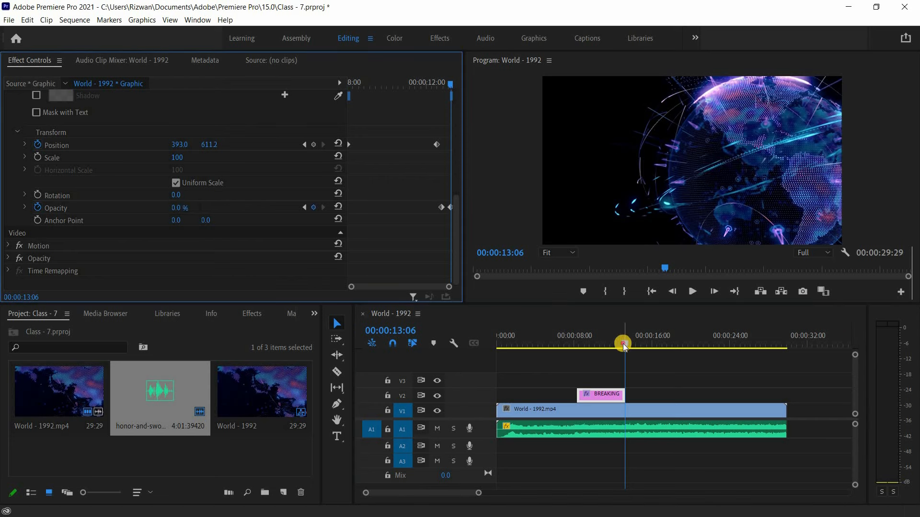
# Play back the title section from before its start to check the slide-in and fade-out.
pyautogui.moveTo(623, 345)
pyautogui.mouseDown()
pyautogui.moveTo(617, 363)
pyautogui.moveTo(617, 353)
pyautogui.mouseUp()
pyautogui.moveTo(555, 385); pyautogui.dragTo(555, 386)
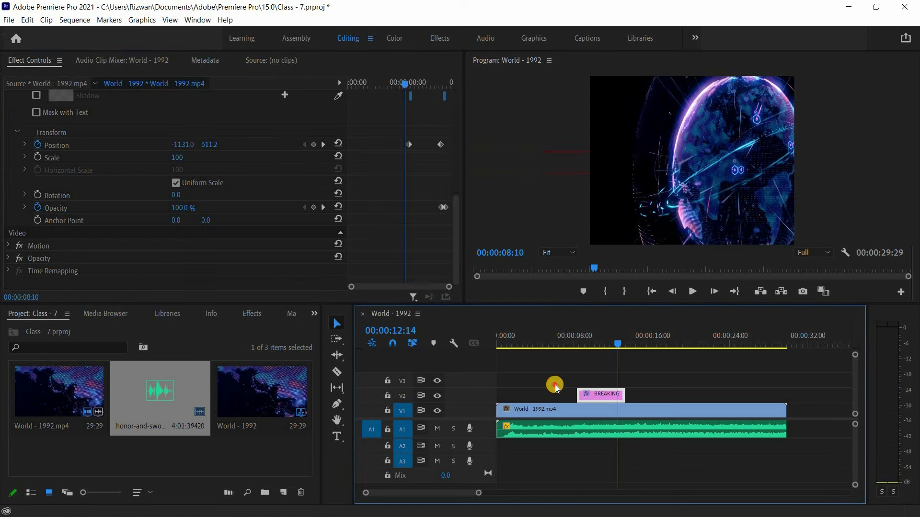
pyautogui.click(692, 292)
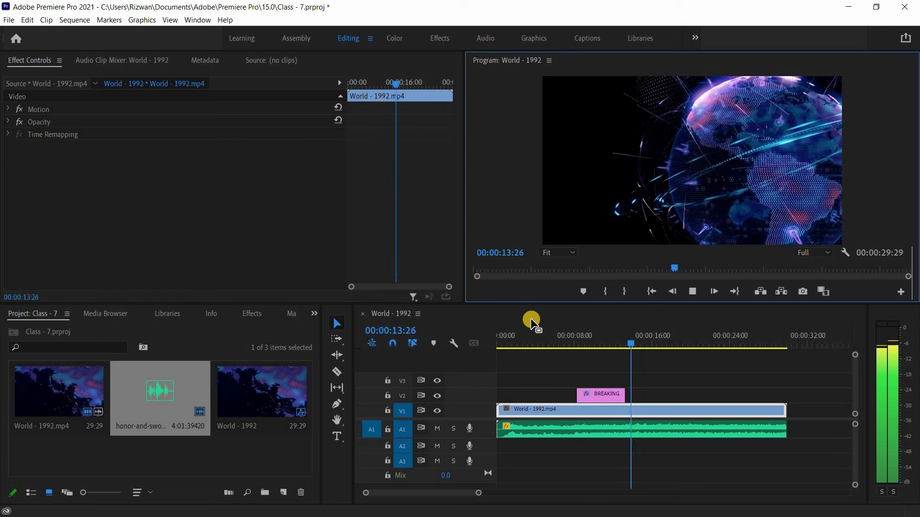
pyautogui.click(690, 289)
# Duplicate the BREAKING NEWS title clip along V2 at about 2, 15 and 21 seconds, and play back the sequence.
pyautogui.click(601, 394)
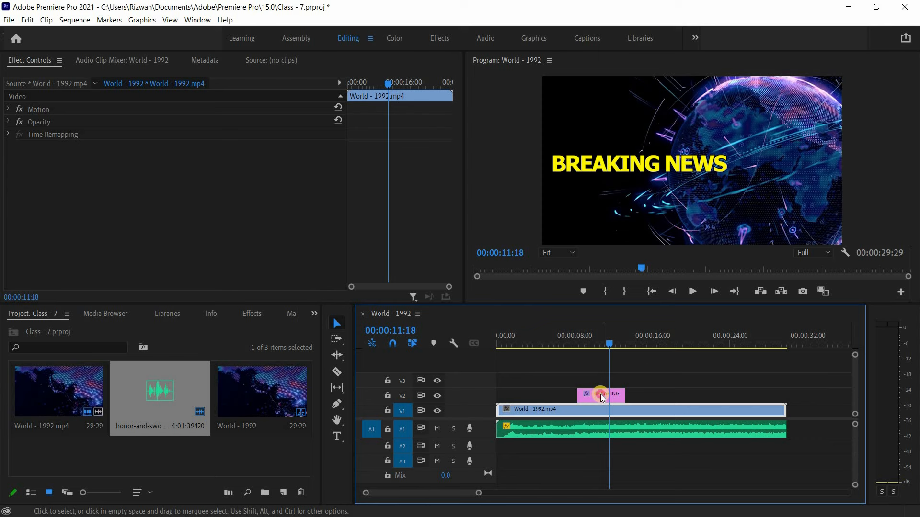
pyautogui.click(594, 398)
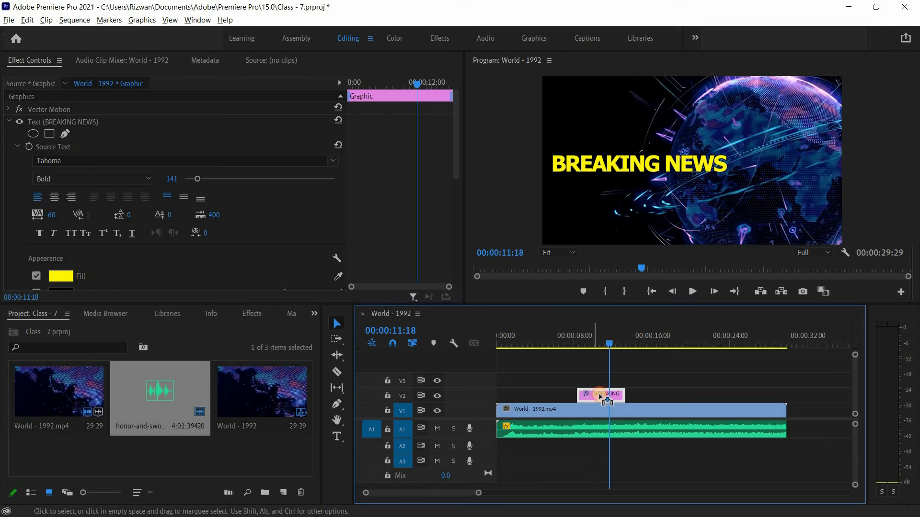
pyautogui.moveTo(594, 396); pyautogui.dragTo(718, 395)
pyautogui.moveTo(597, 395); pyautogui.dragTo(515, 369)
pyautogui.click(692, 292)
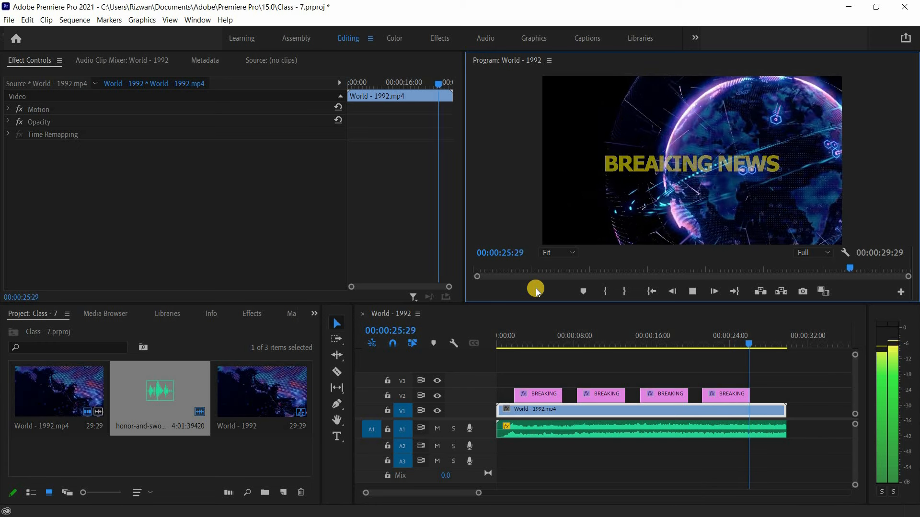
pyautogui.moveTo(734, 331); pyautogui.dragTo(688, 328)
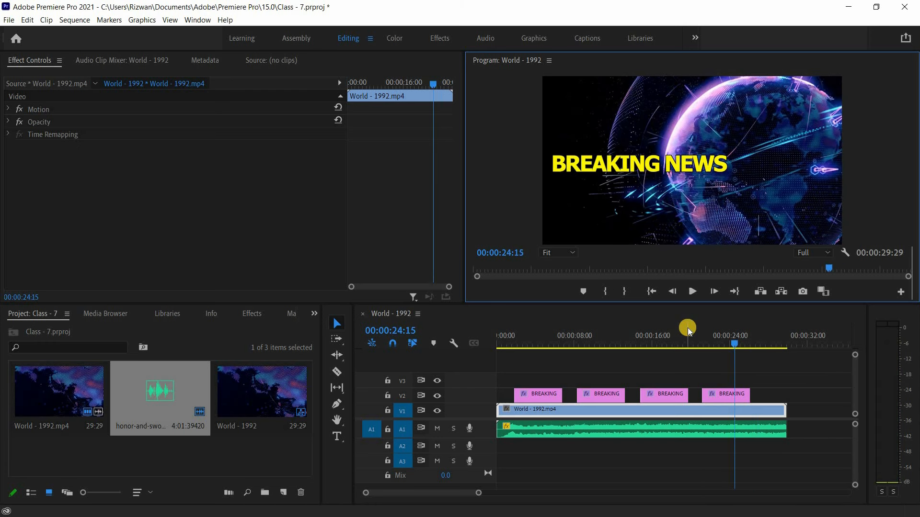